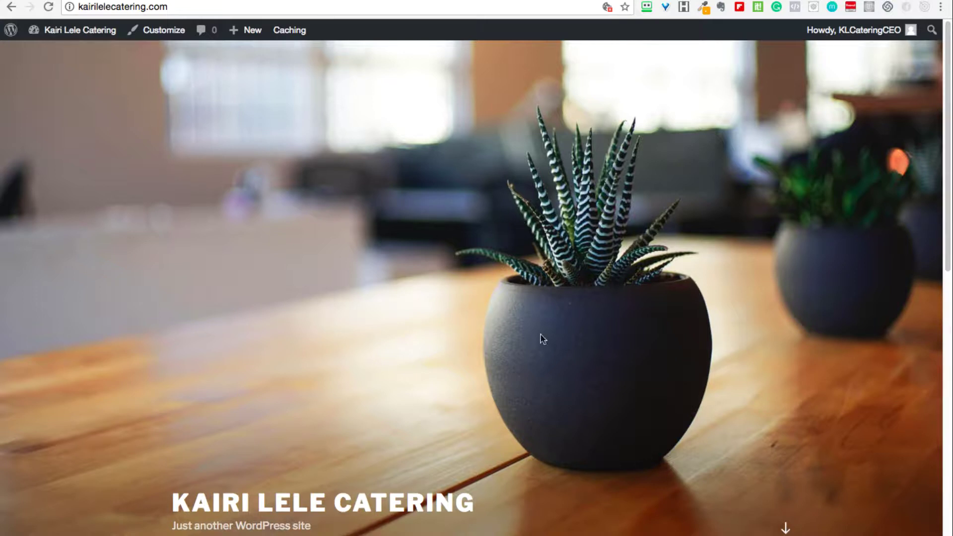
Go to the site's admin Dashboard from the site-name menu.
scroll(463, 292, "down", 5)
scroll(463, 292, "down", 6)
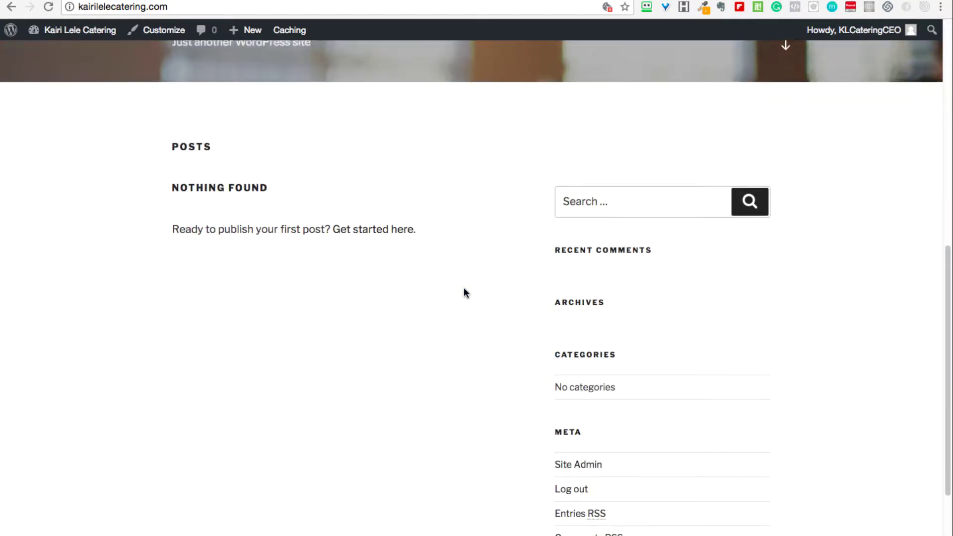
scroll(463, 291, "up", 2)
scroll(463, 291, "up", 8)
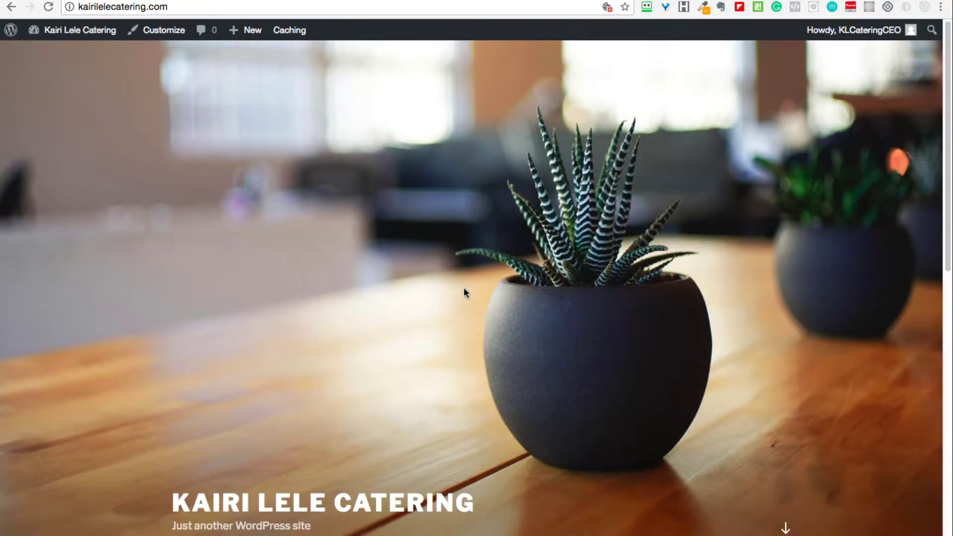
mouse_move(64, 31)
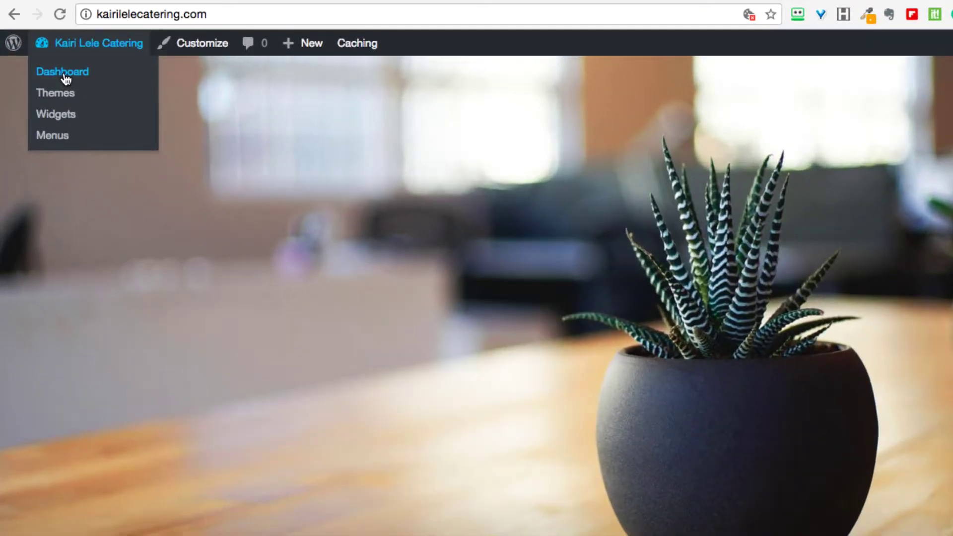
left_click(53, 58)
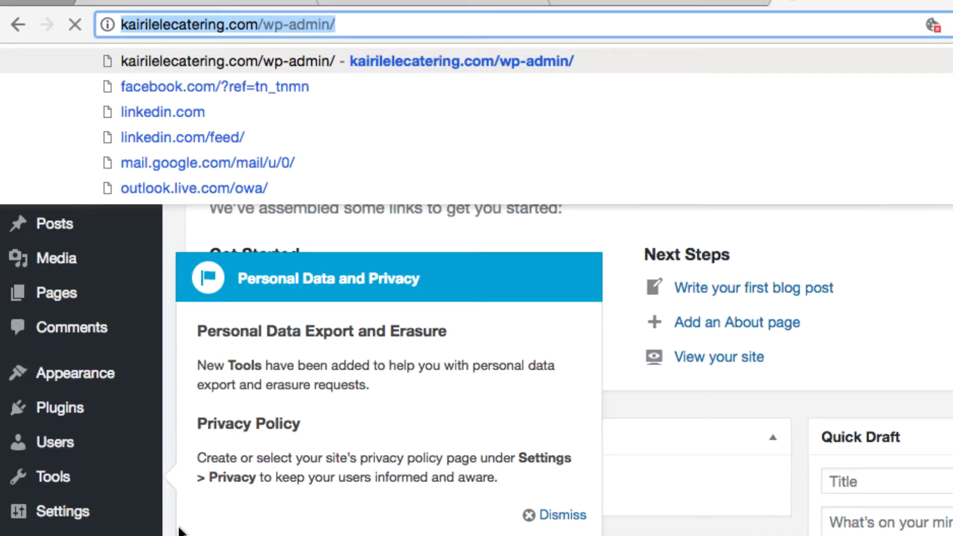
Dismiss the privacy notice popup and open the General Settings page.
mouse_move(65, 228)
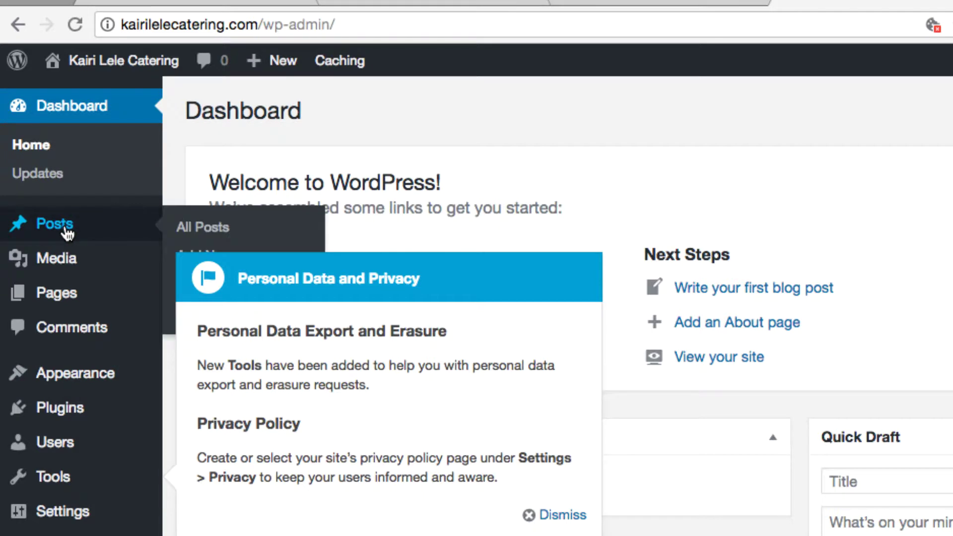
mouse_move(81, 300)
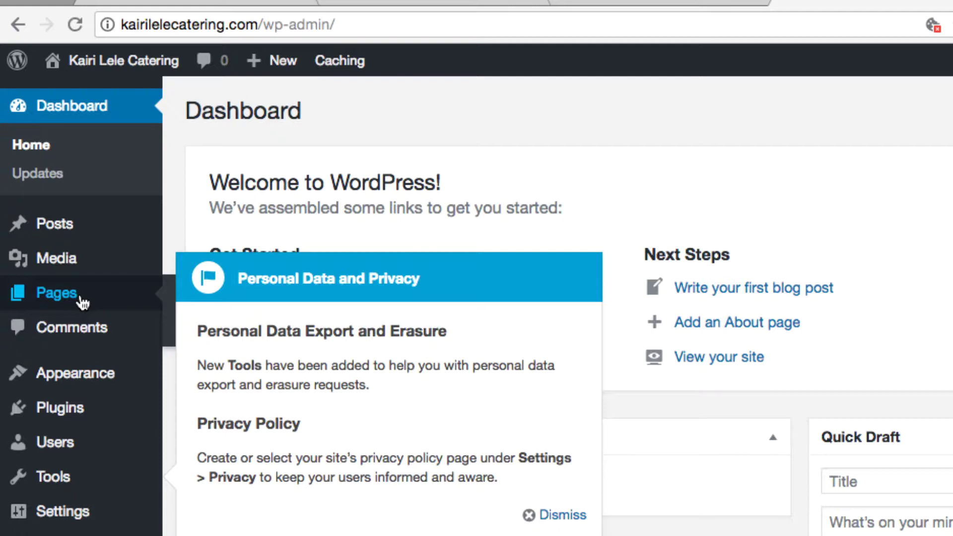
mouse_move(87, 373)
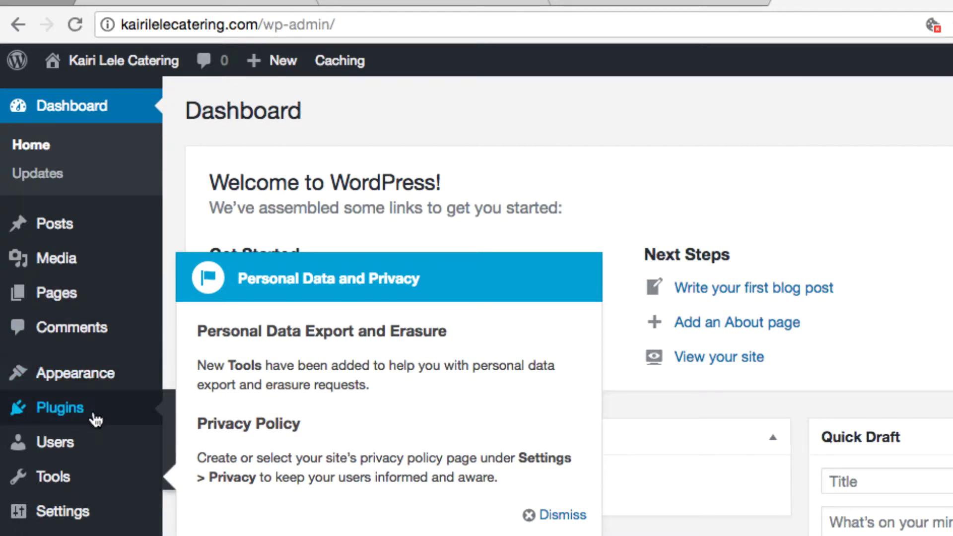
mouse_move(78, 515)
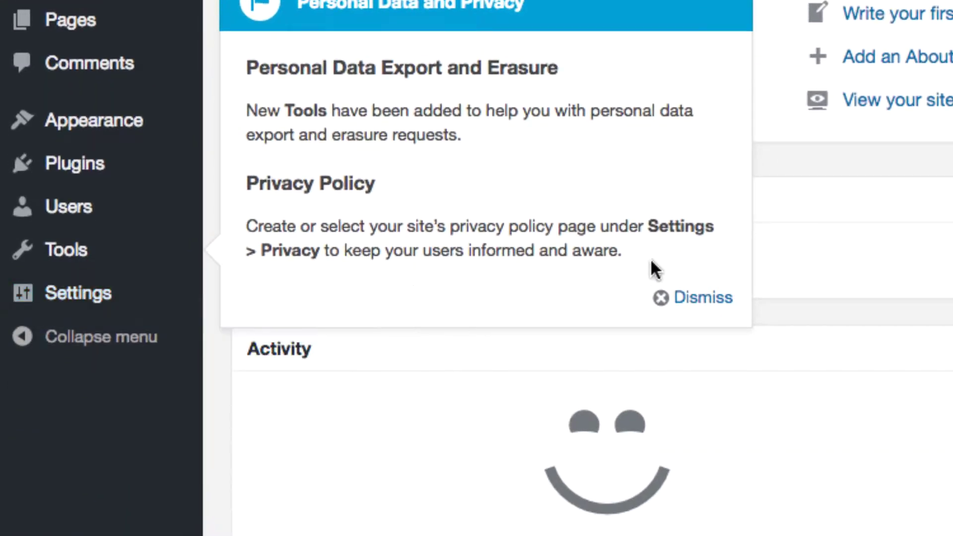
left_click(660, 369)
mouse_move(117, 296)
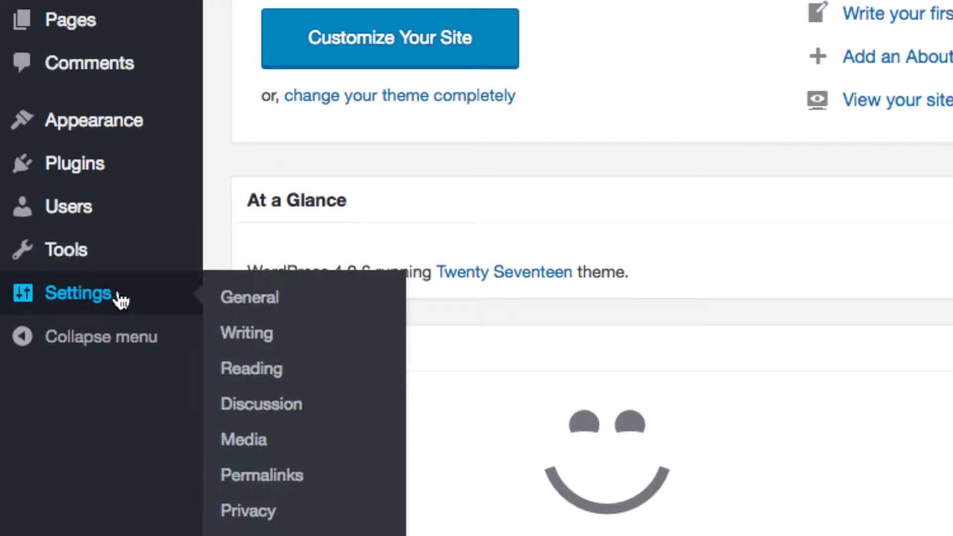
left_click(272, 304)
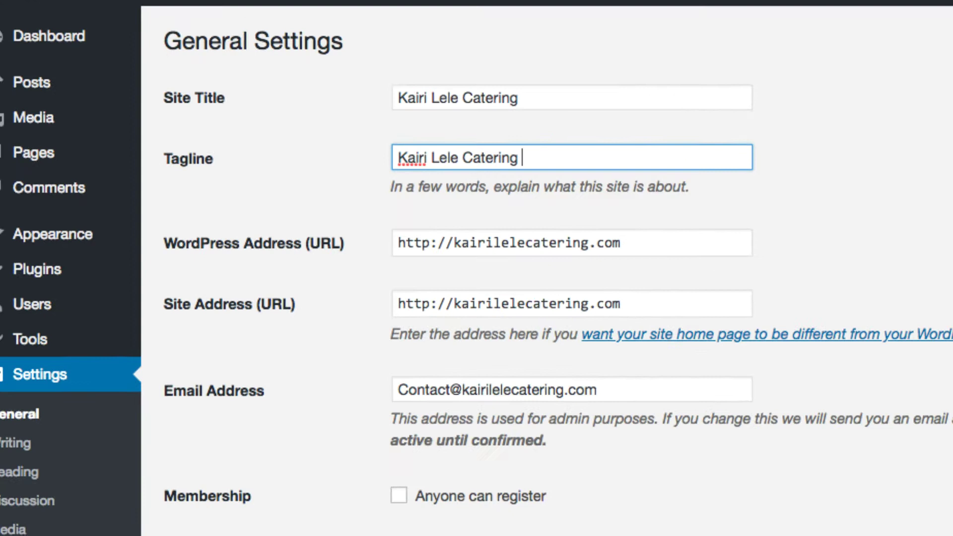
Change the tagline to 'Kairi Lele Catering North Carolina Catering Business' and save the settings.
type("Norther")
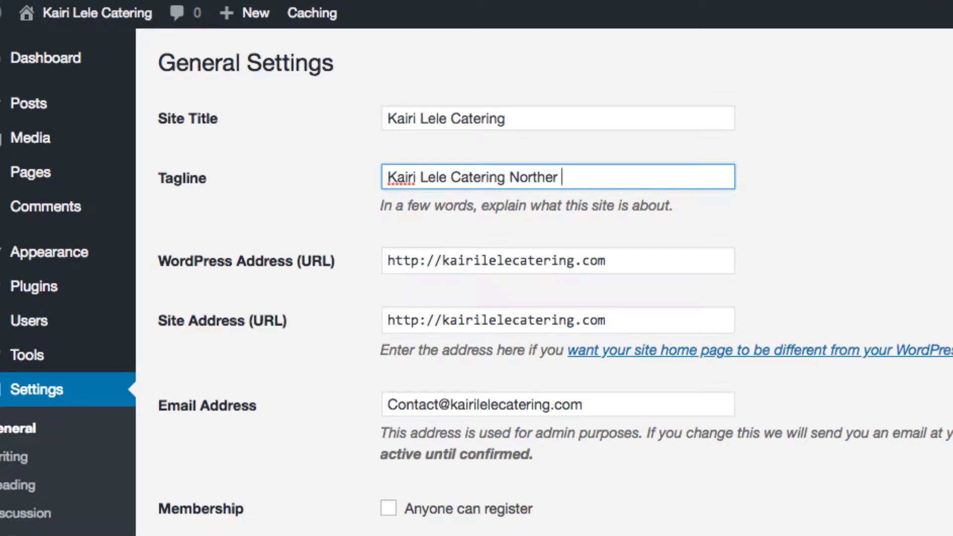
key("BackSpace")
key("BackSpace")
type("Carolina ")
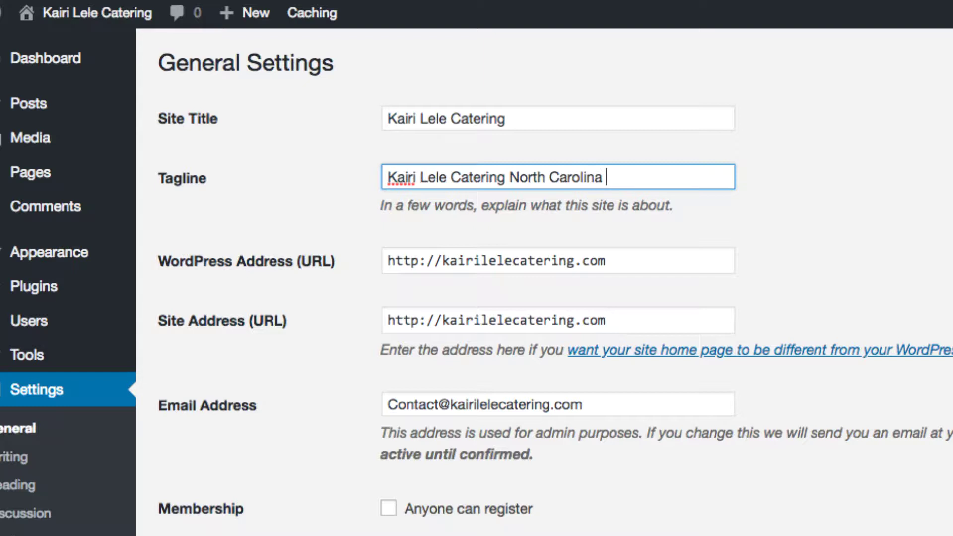
type("Catering Business")
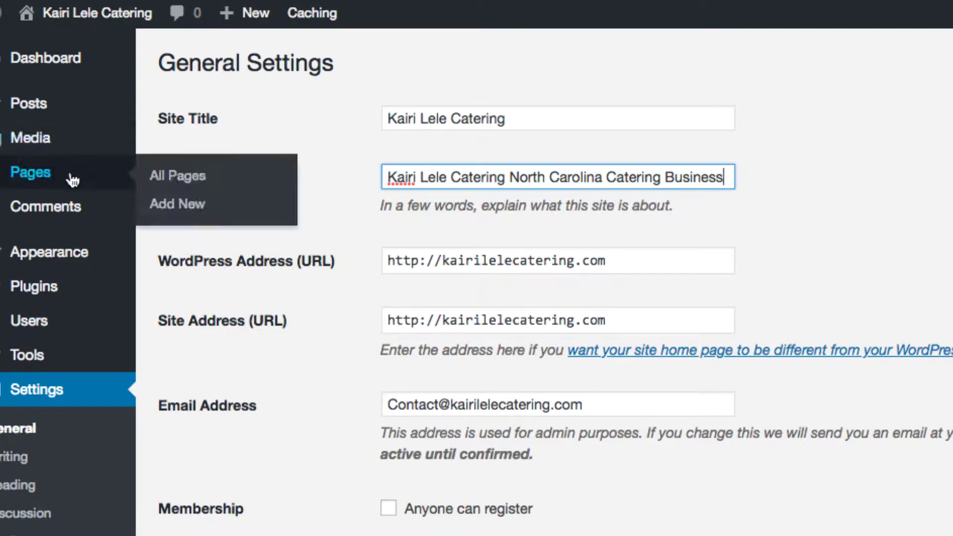
scroll(277, 499, "down", 10)
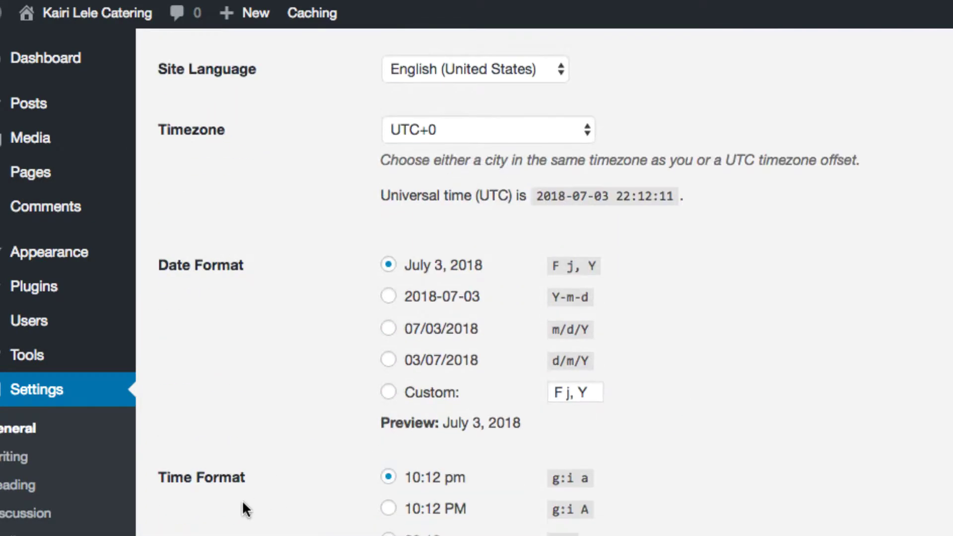
scroll(256, 237, "down", 3)
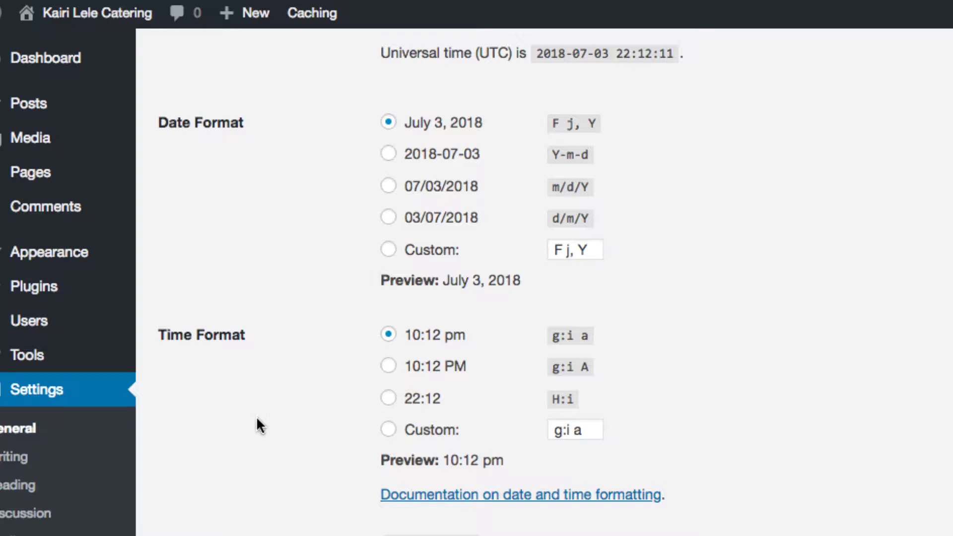
scroll(175, 210, "up", 13)
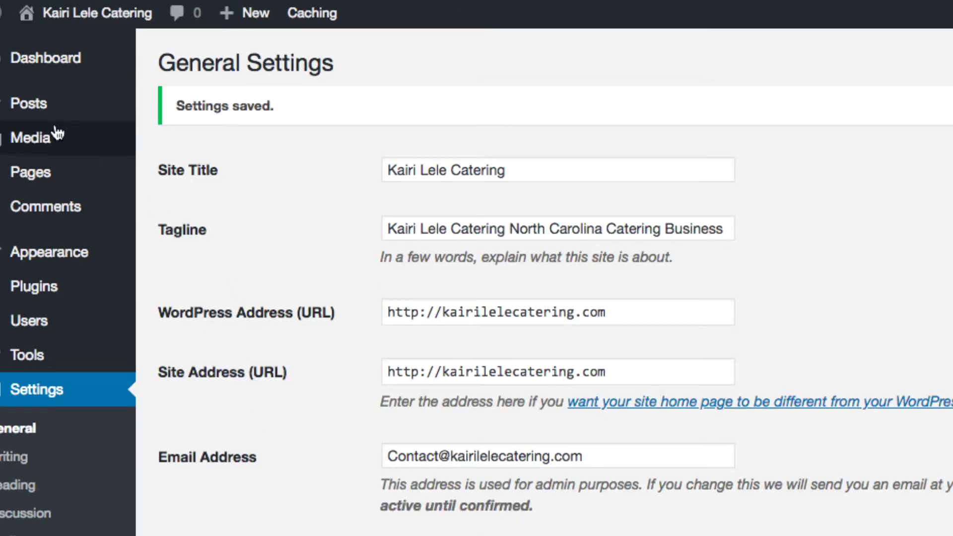
mouse_move(51, 185)
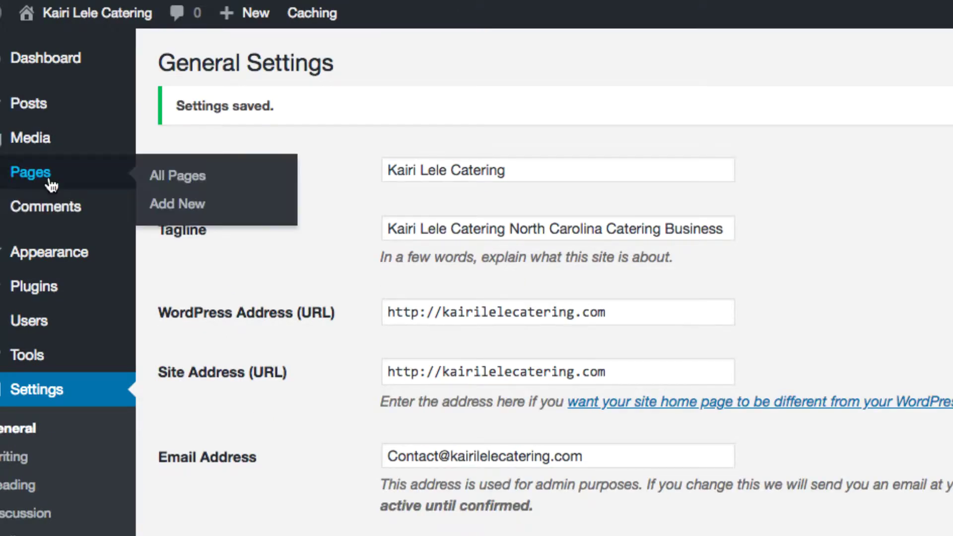
Create a new page titled 'About' with the body text 'write what the about here'.
left_click(169, 209)
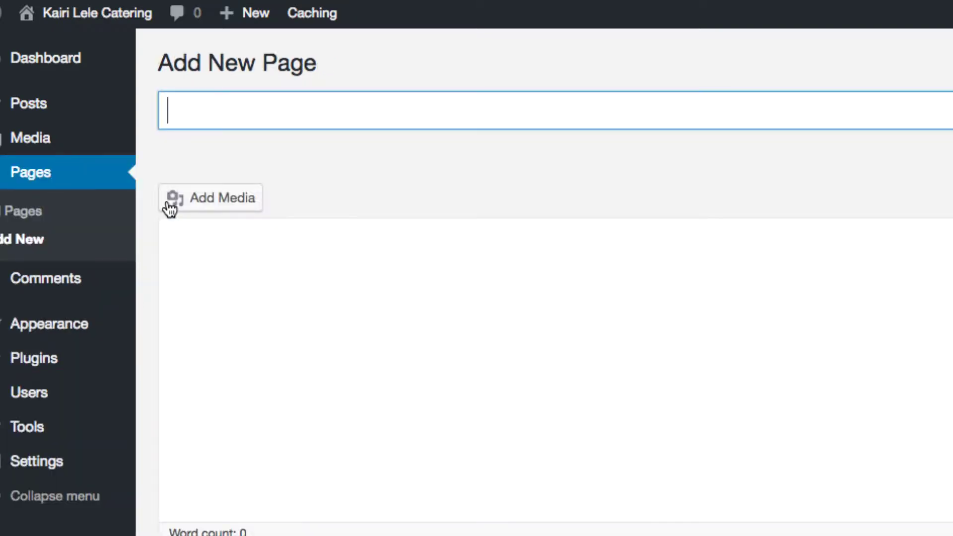
type("ABo")
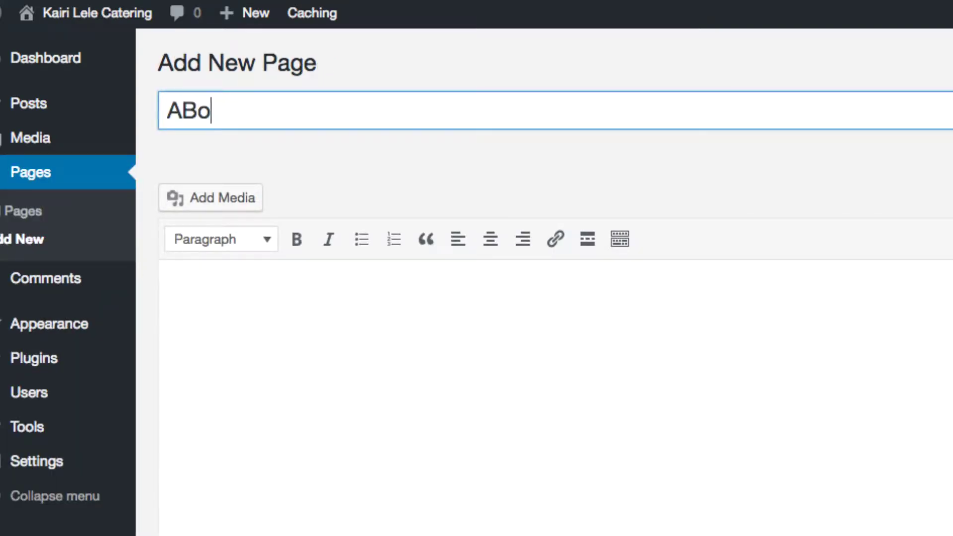
key("BackSpace")
key("BackSpace")
type("bout")
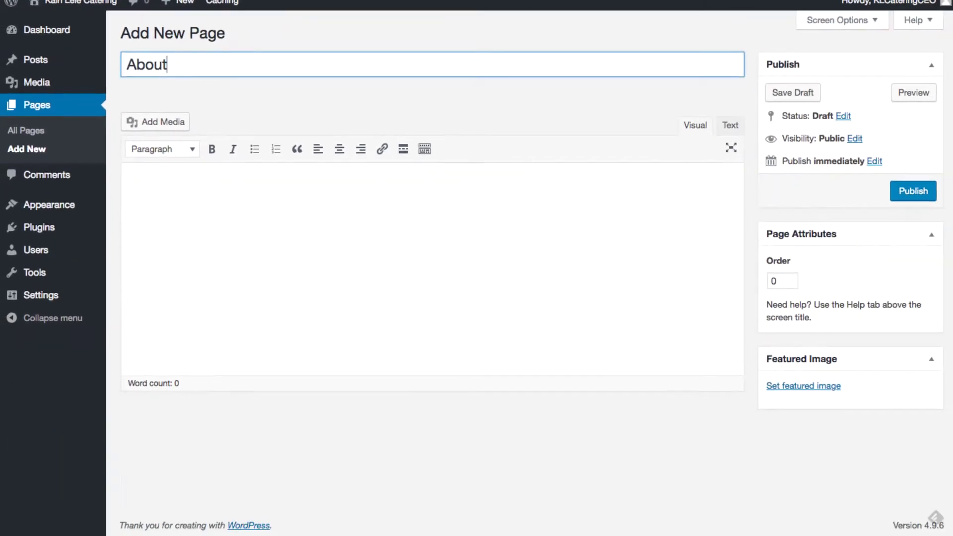
left_click(210, 285)
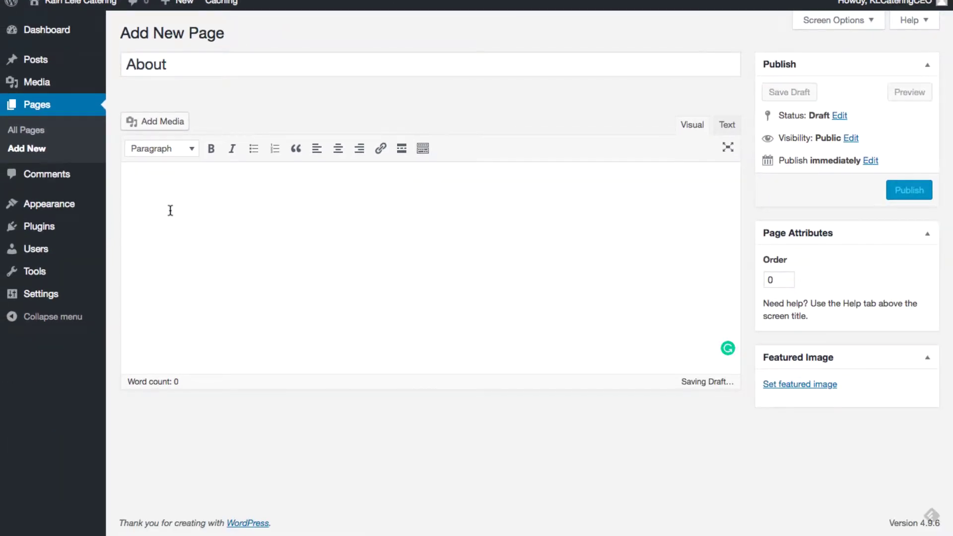
type("write the")
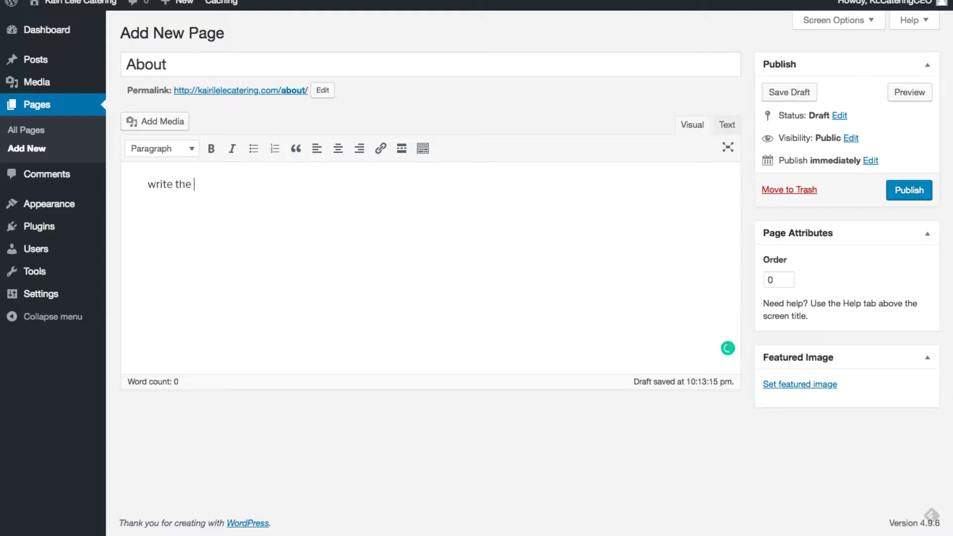
key("BackSpace")
key("BackSpace")
key("BackSpace")
key("BackSpace")
type("what the about here")
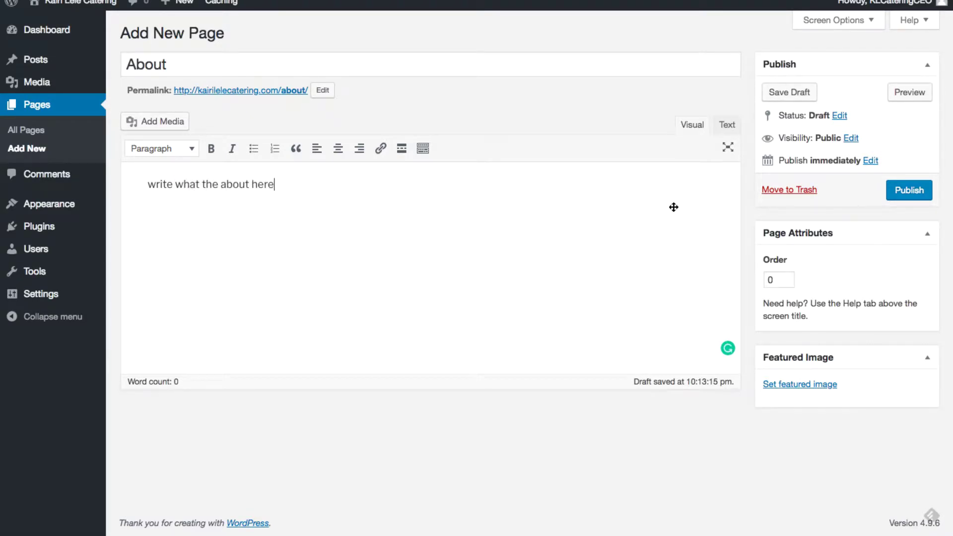
Publish the About page, view it live in a new tab, then return to the editor.
left_click(907, 198)
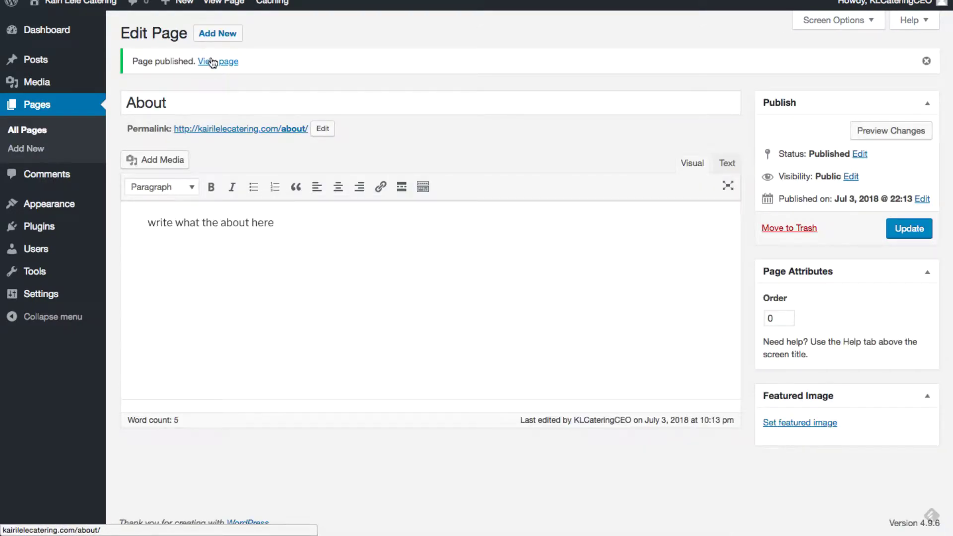
right_click(212, 61)
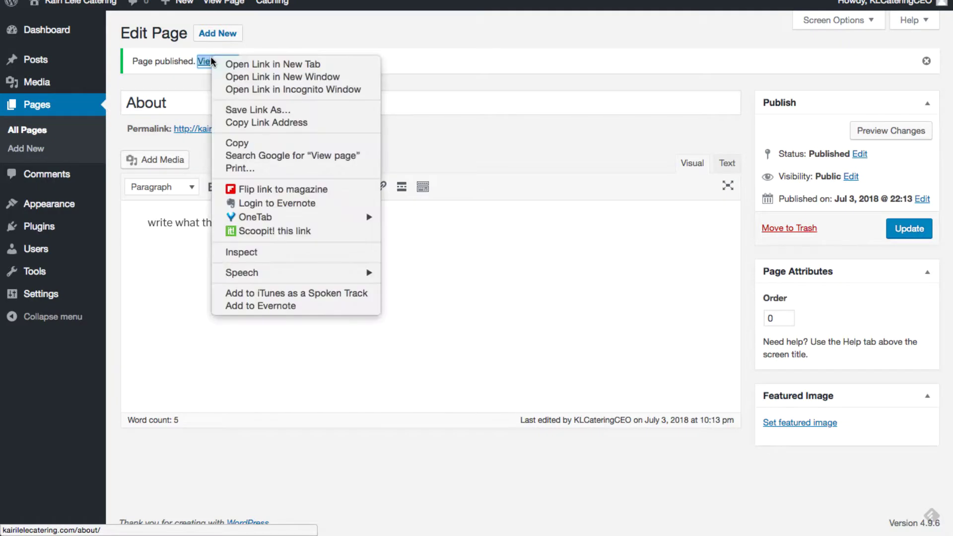
left_click(238, 70)
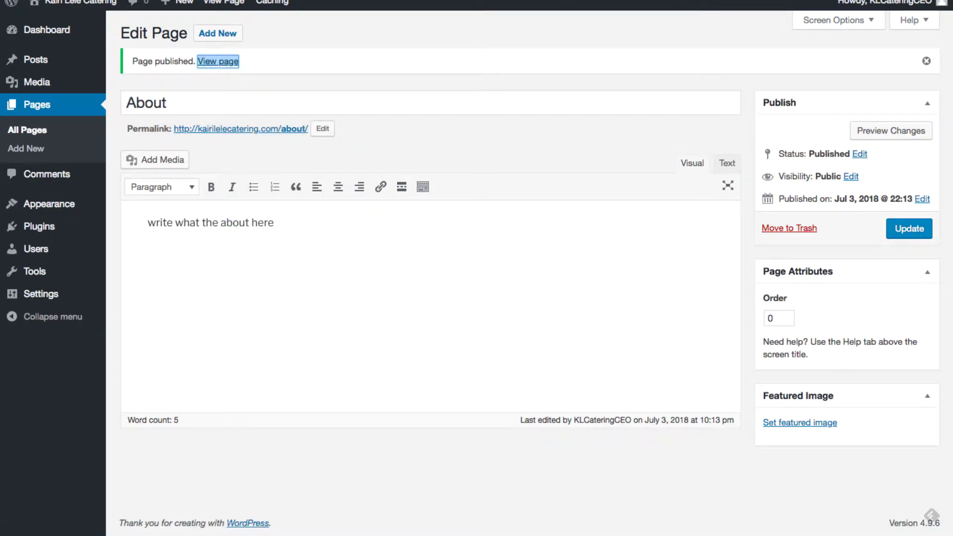
key("ctrl+Tab")
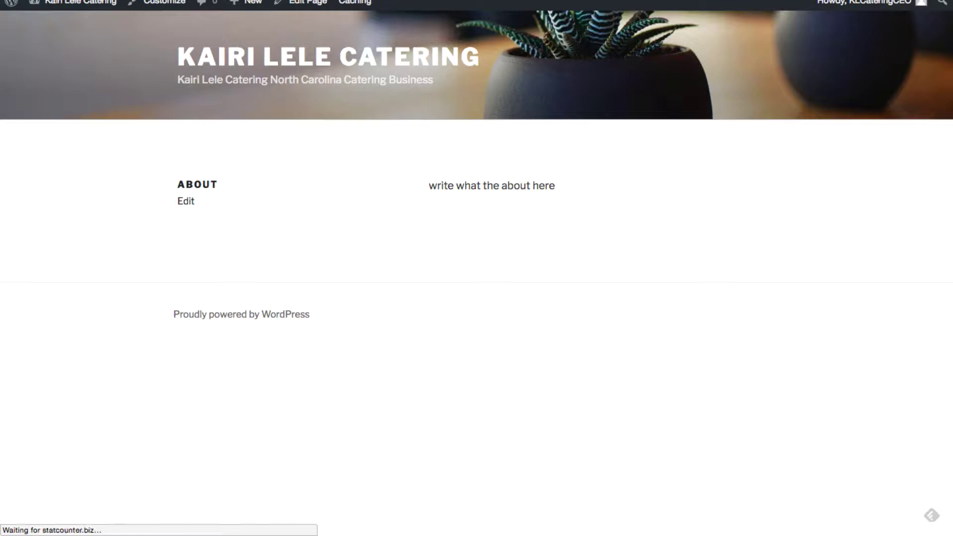
key("ctrl+shift+Tab")
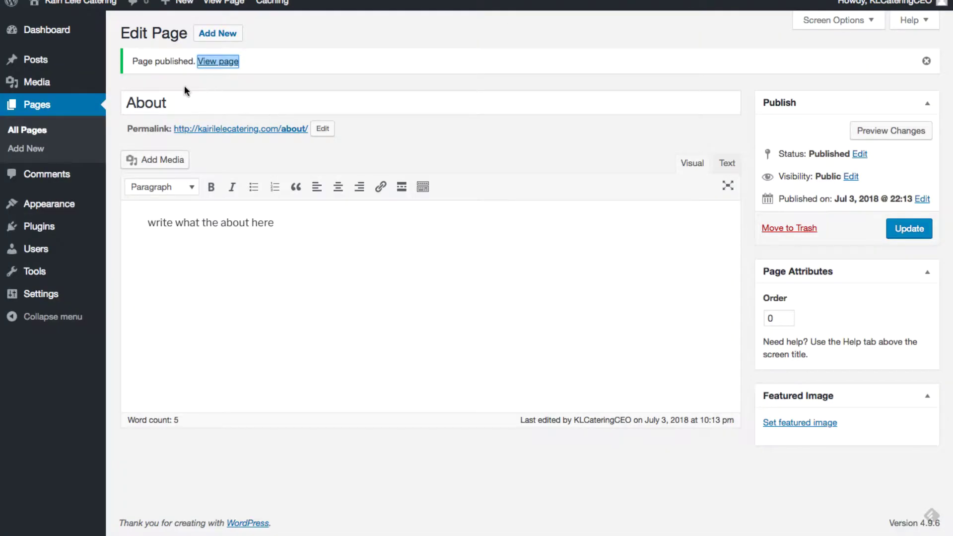
Publish a new empty page titled 'Contact' and view it live in a new tab.
left_click(213, 38)
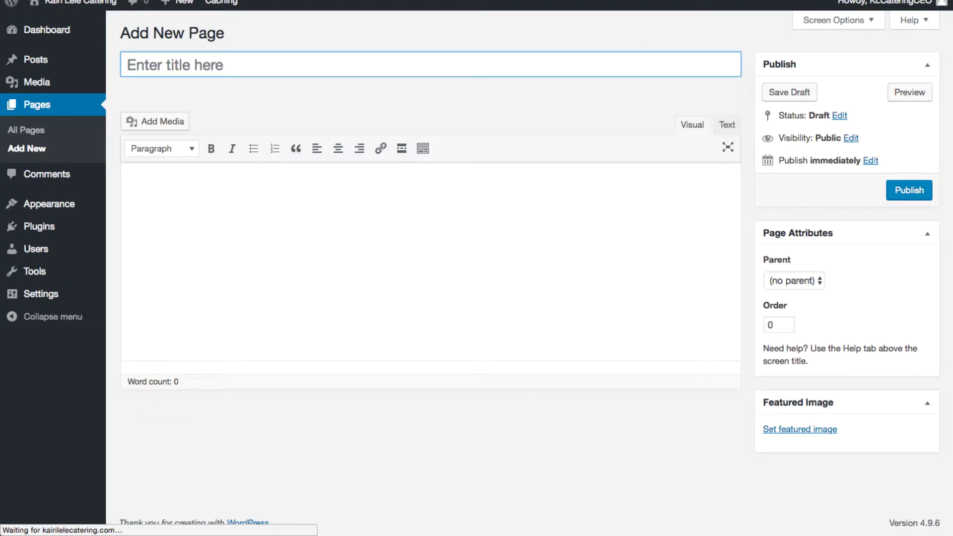
type("Contact")
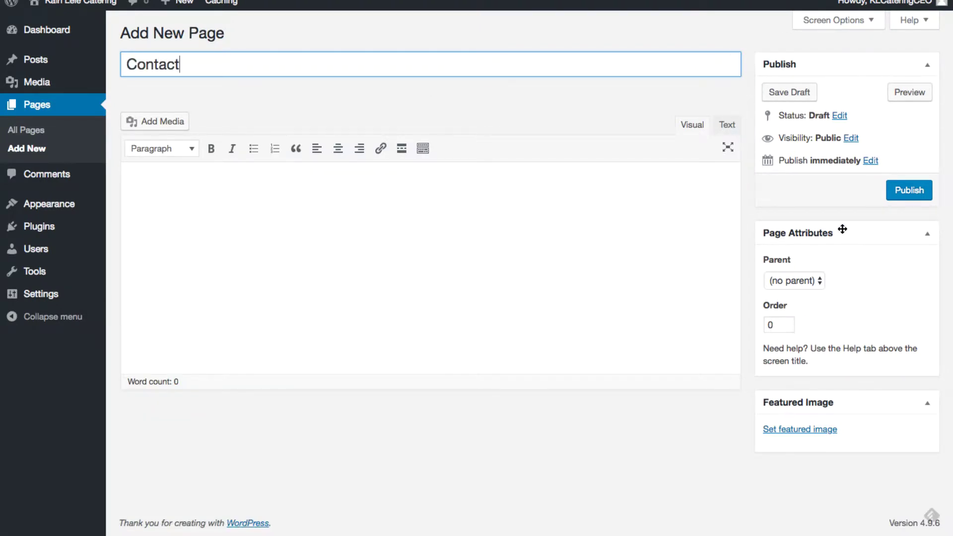
left_click(893, 198)
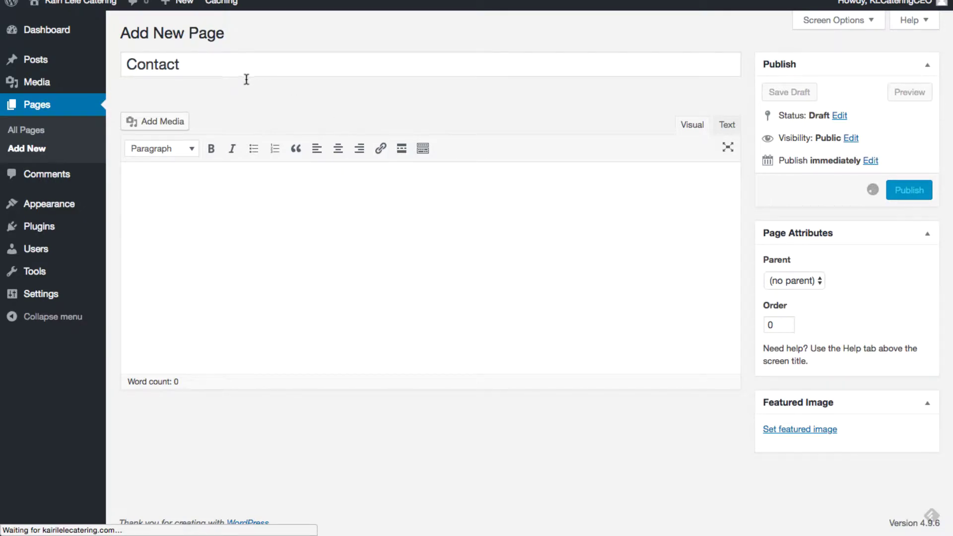
right_click(214, 62)
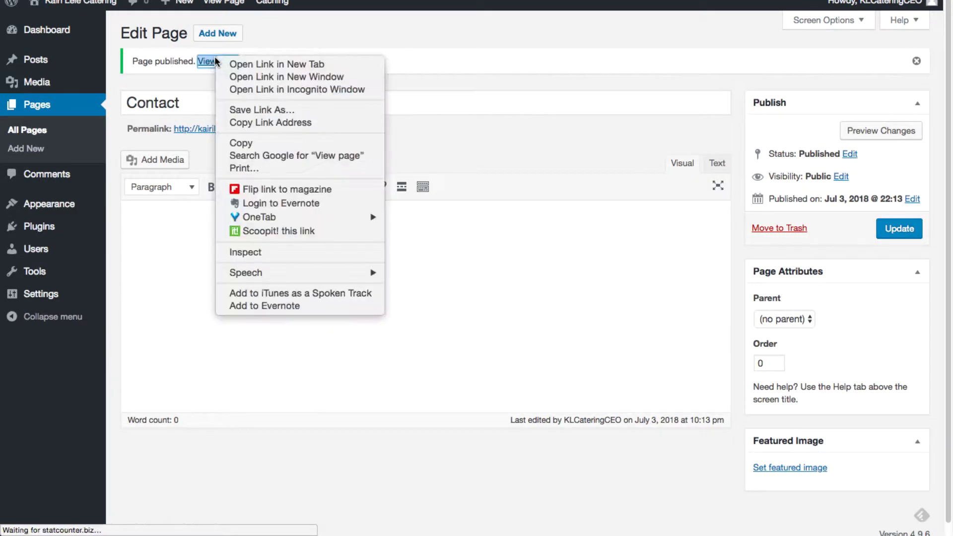
left_click(239, 64)
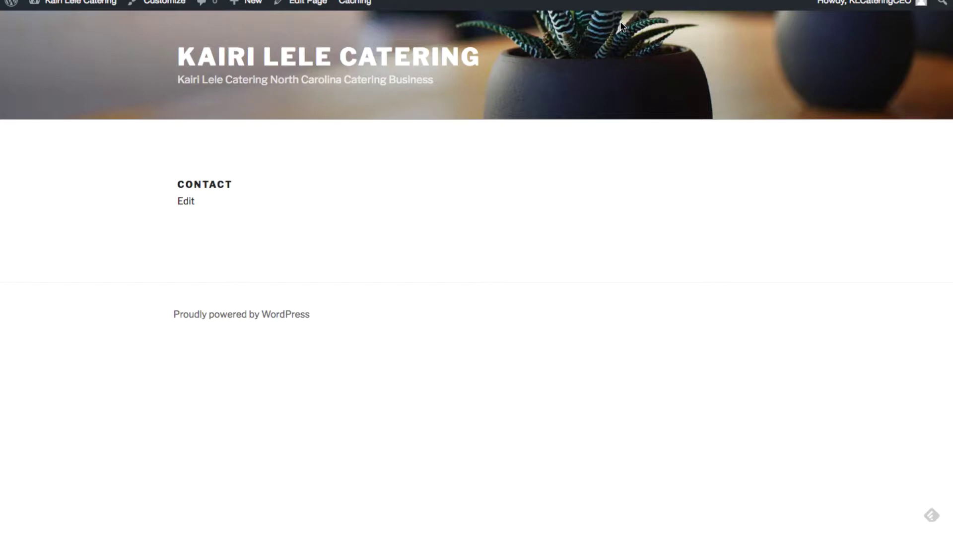
key("alt+Left")
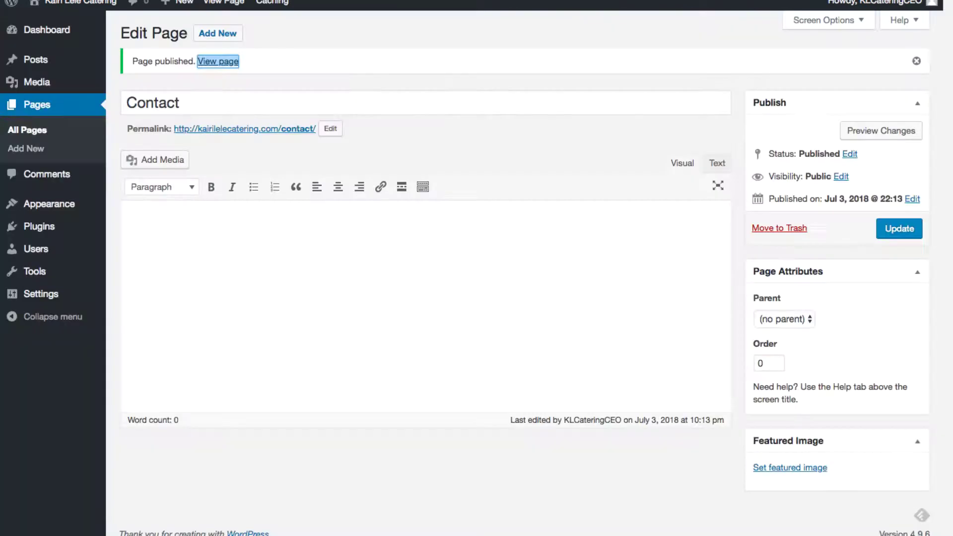
mouse_move(50, 223)
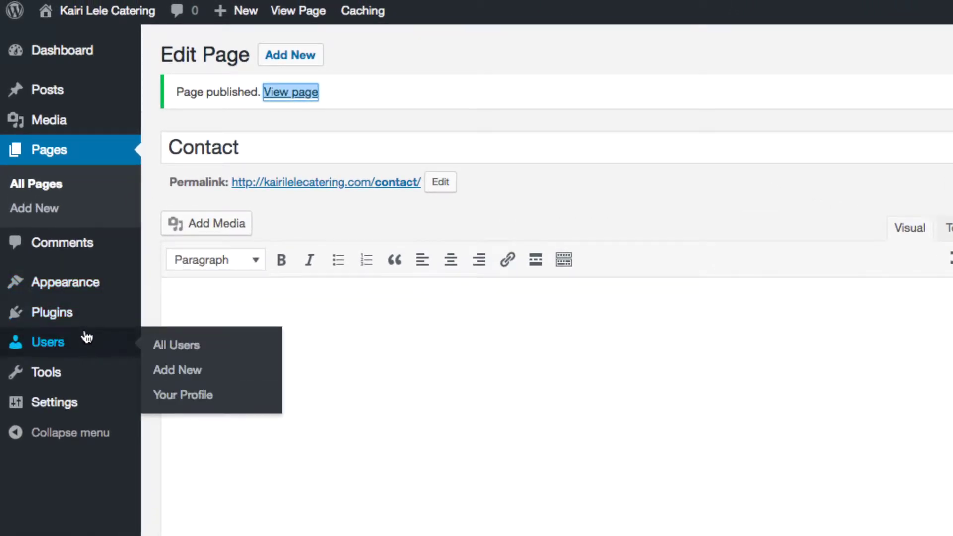
Open Plugins > Add New and search the directory for 'contact form'.
mouse_move(94, 299)
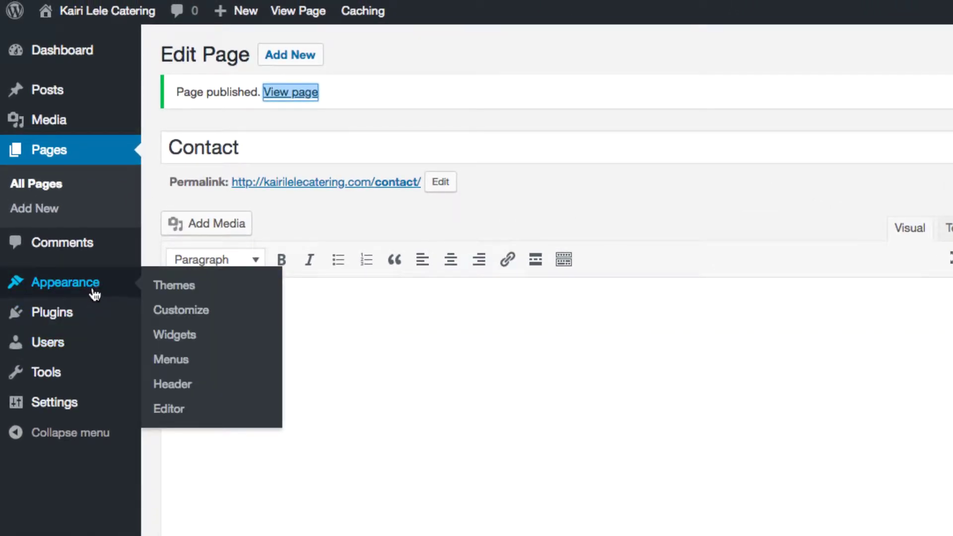
mouse_move(72, 317)
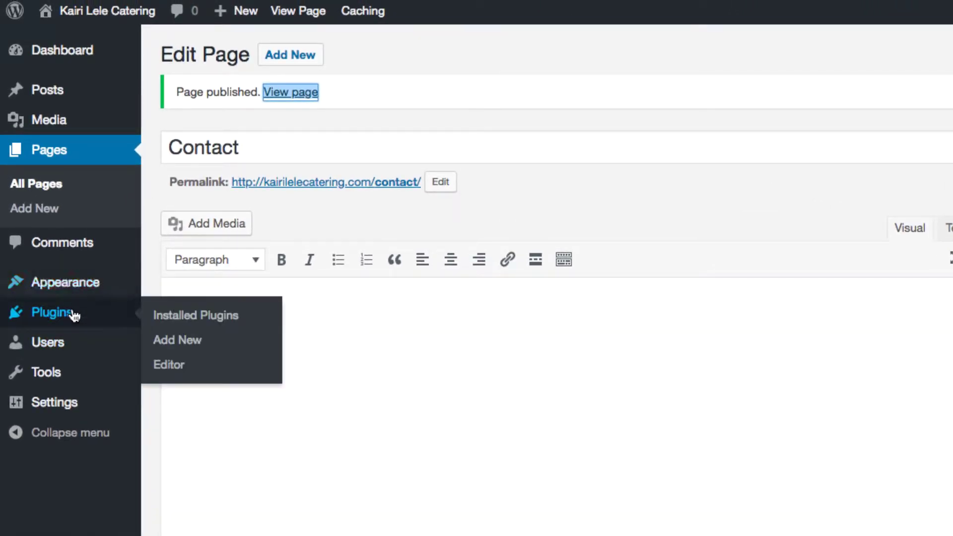
left_click(183, 342)
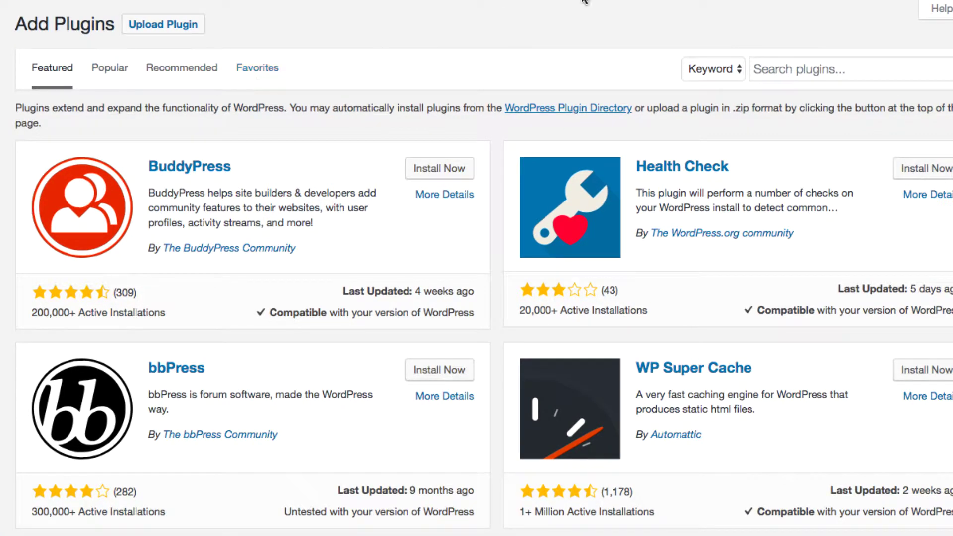
left_click(765, 67)
type("contact fo")
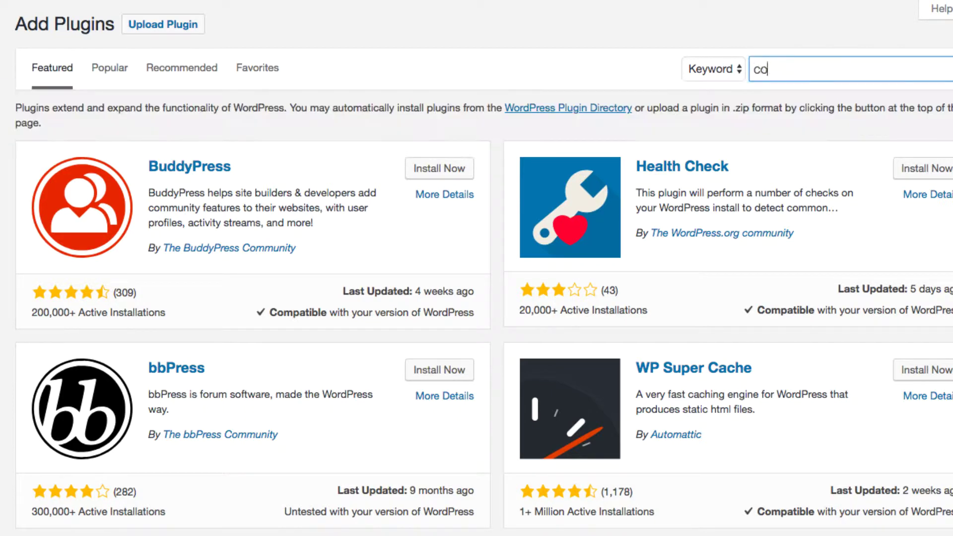
type("rm")
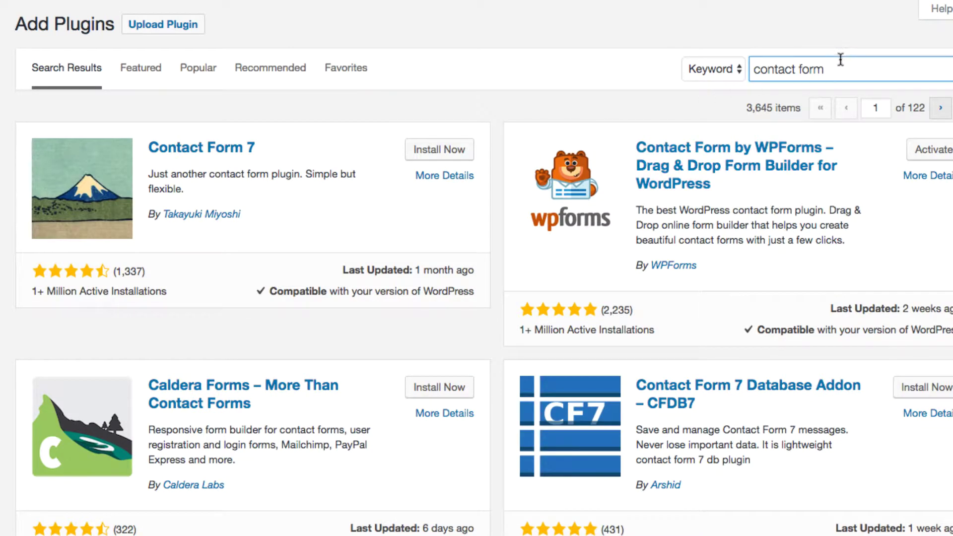
Search for 'fast contact form' instead and browse the results.
left_click_drag(838, 69, 737, 69)
type("f")
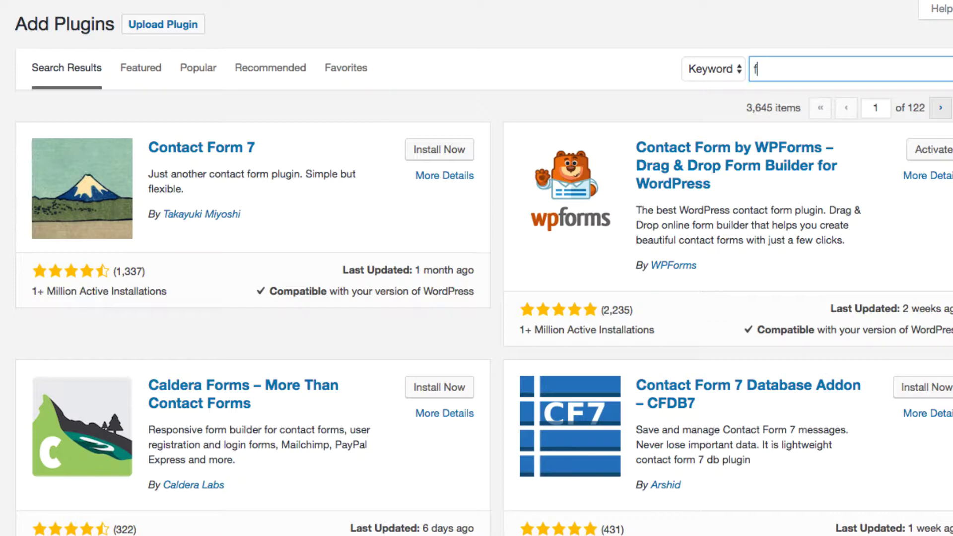
type("ast contactfor")
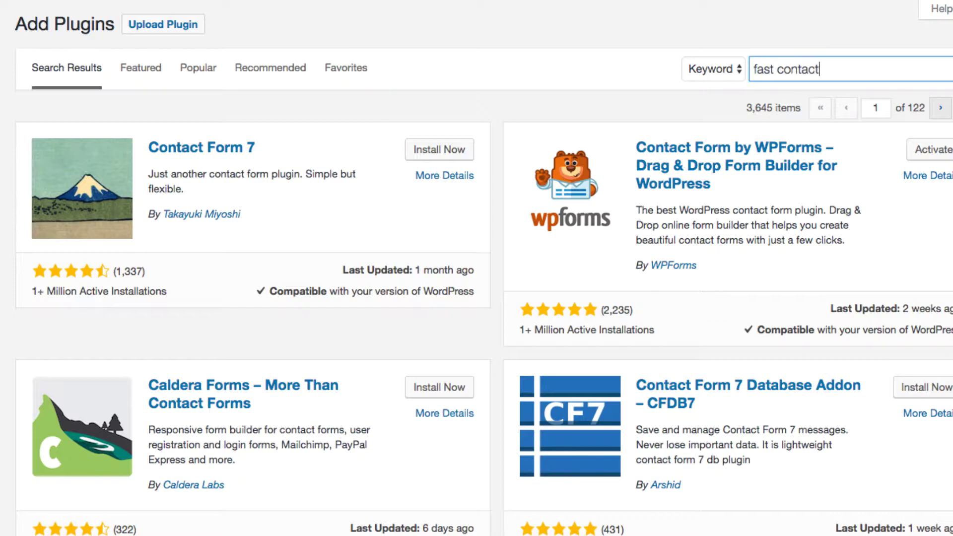
key("BackSpace")
key("BackSpace")
key("BackSpace")
type("form")
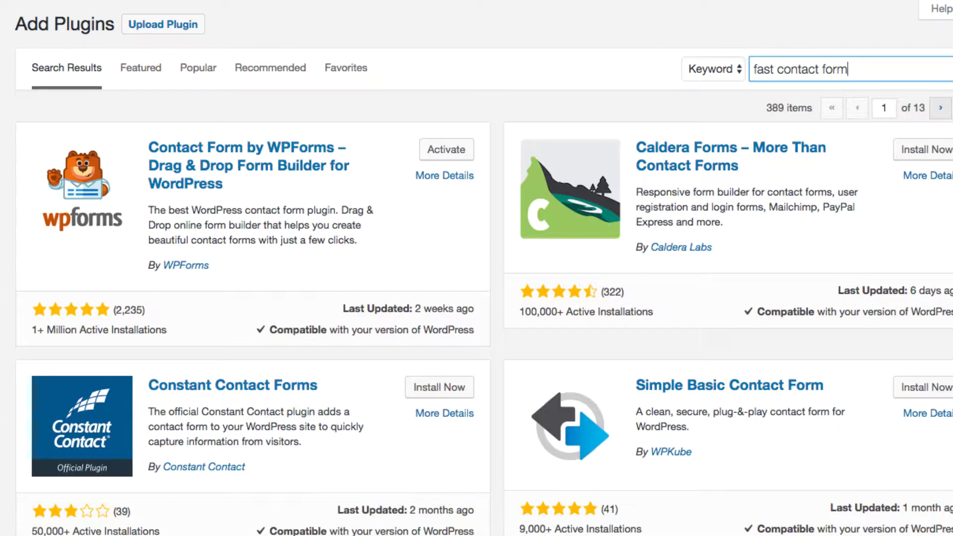
scroll(476, 267, "down", 10)
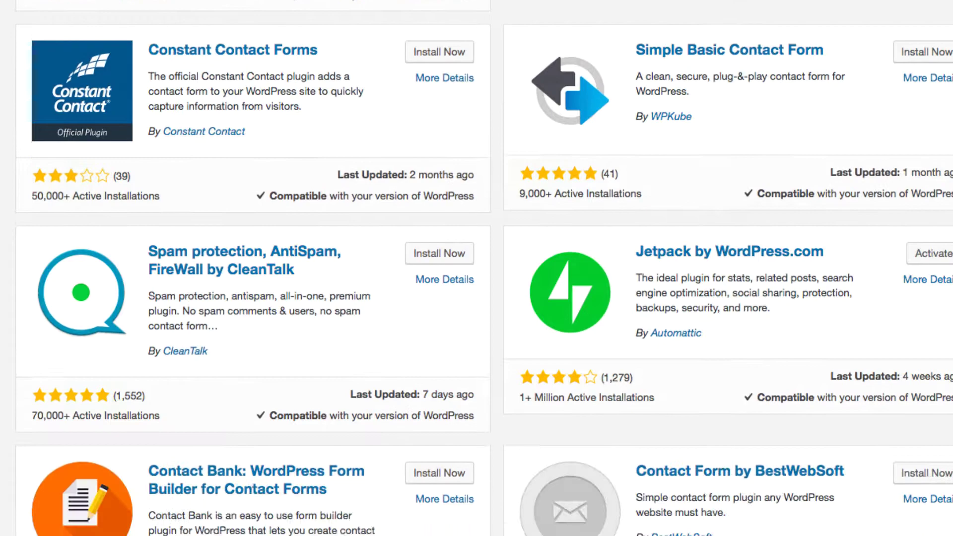
scroll(767, 28, "down", 5)
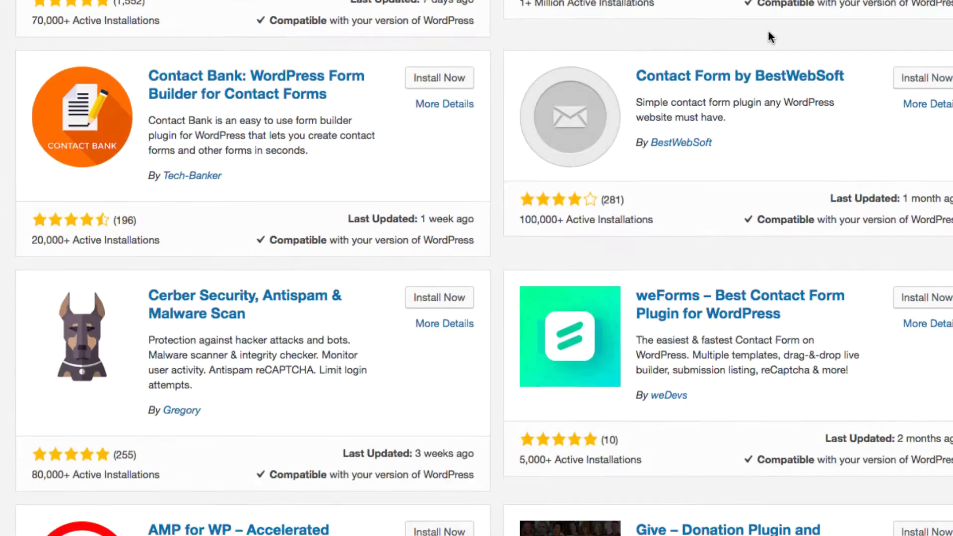
scroll(768, 32, "down", 11)
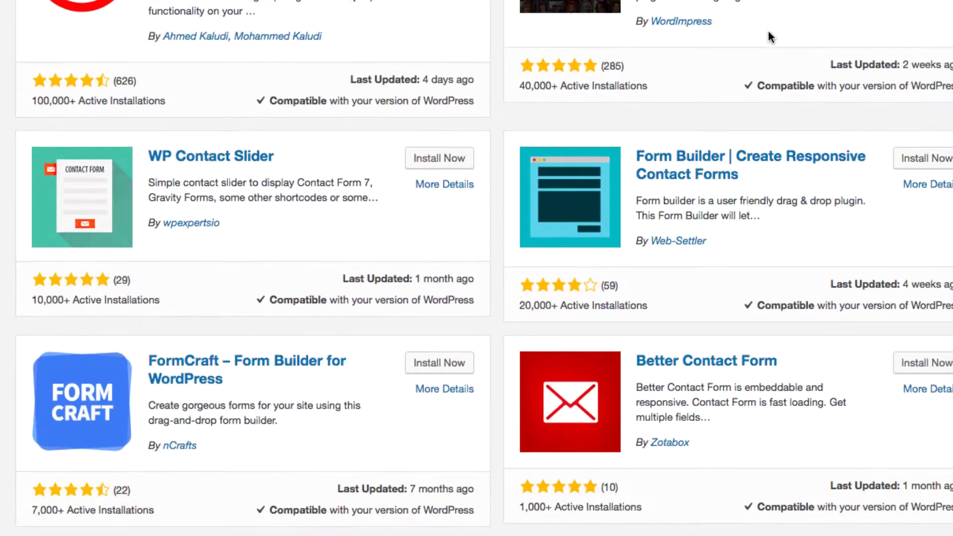
scroll(768, 31, "down", 6)
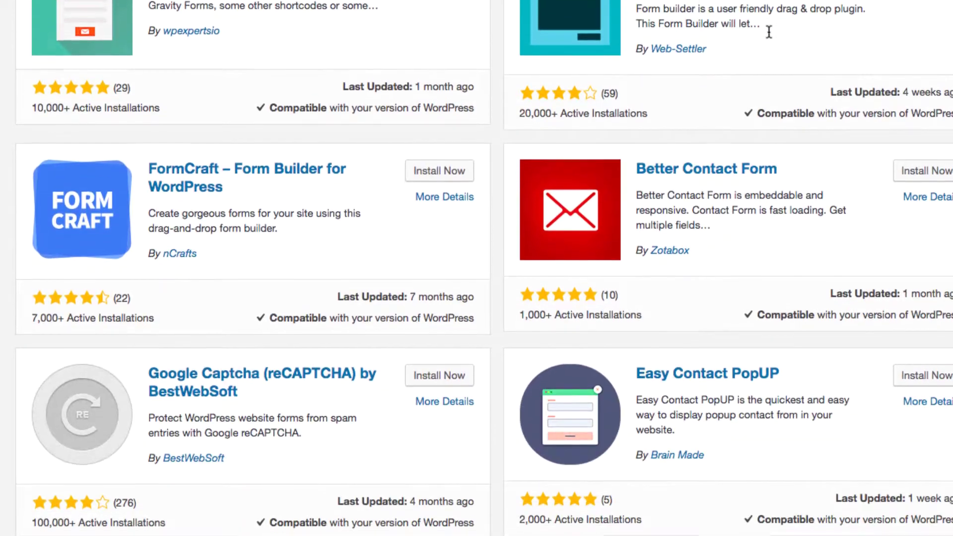
scroll(768, 31, "down", 4)
scroll(767, 30, "up", 20)
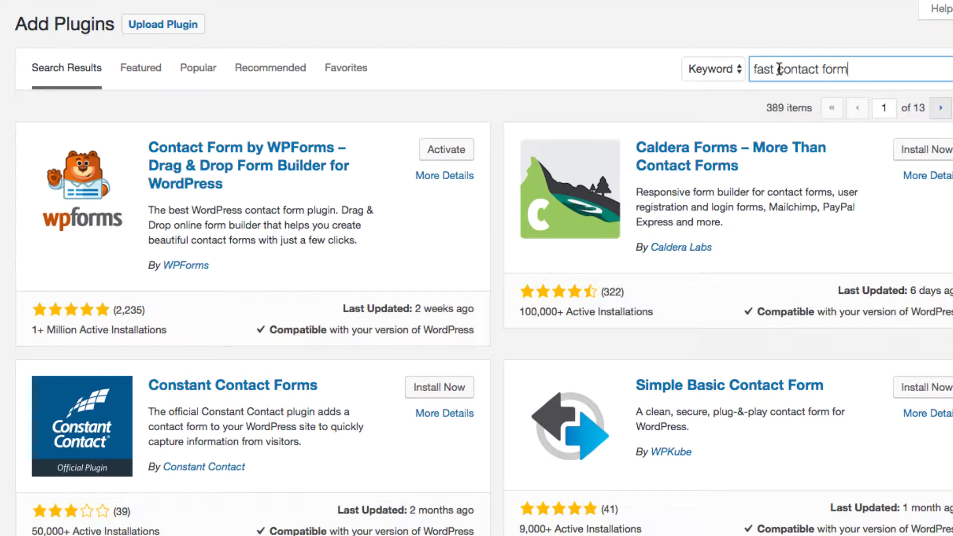
Try 'fast secure contact form', then search 'contact form' again.
left_click(777, 69)
type("secure")
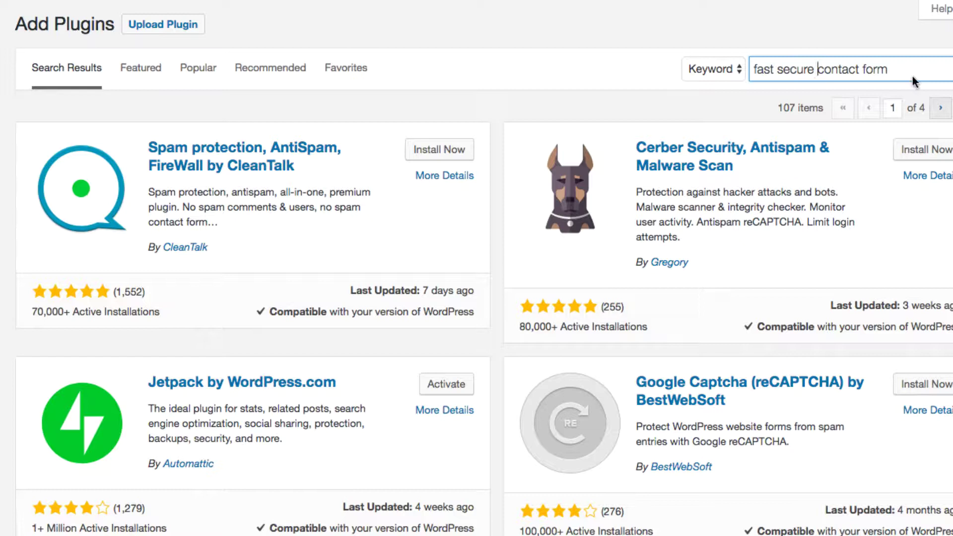
left_click_drag(907, 69, 595, 62)
type("contact for")
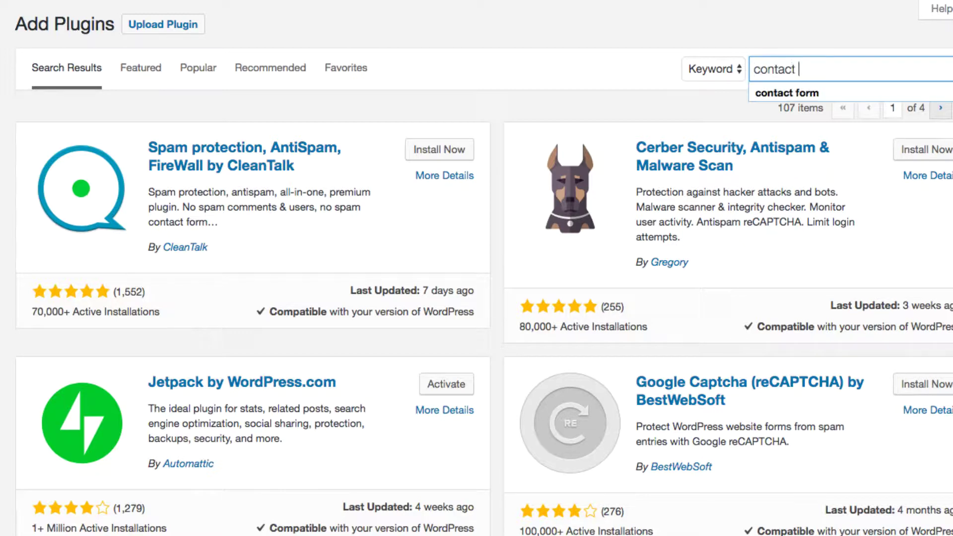
type("m")
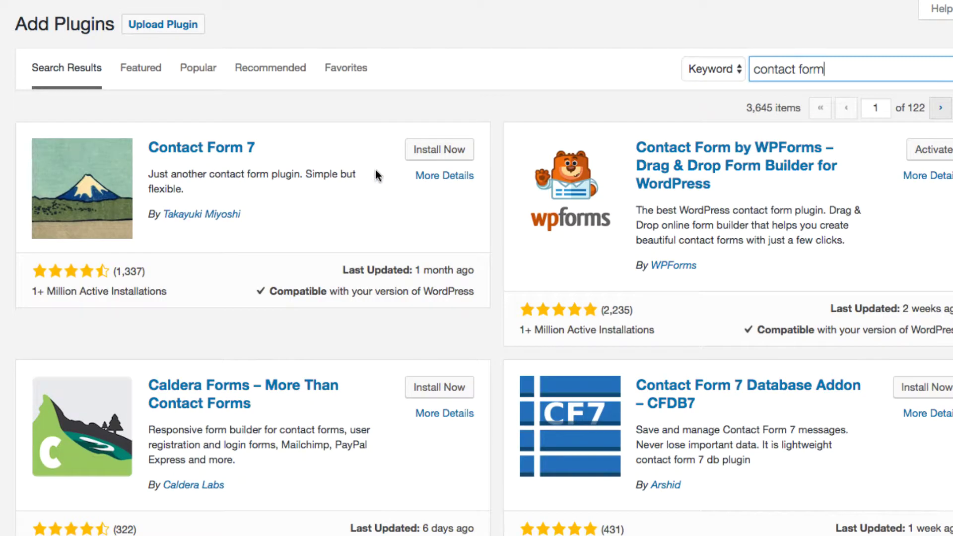
Install Contact Form 7 from the search results and activate it.
left_click(429, 154)
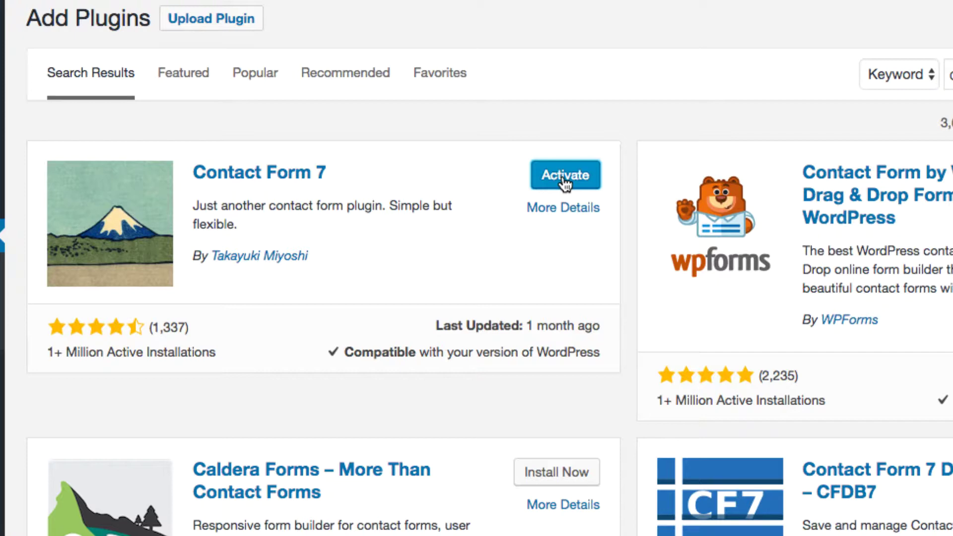
left_click(565, 178)
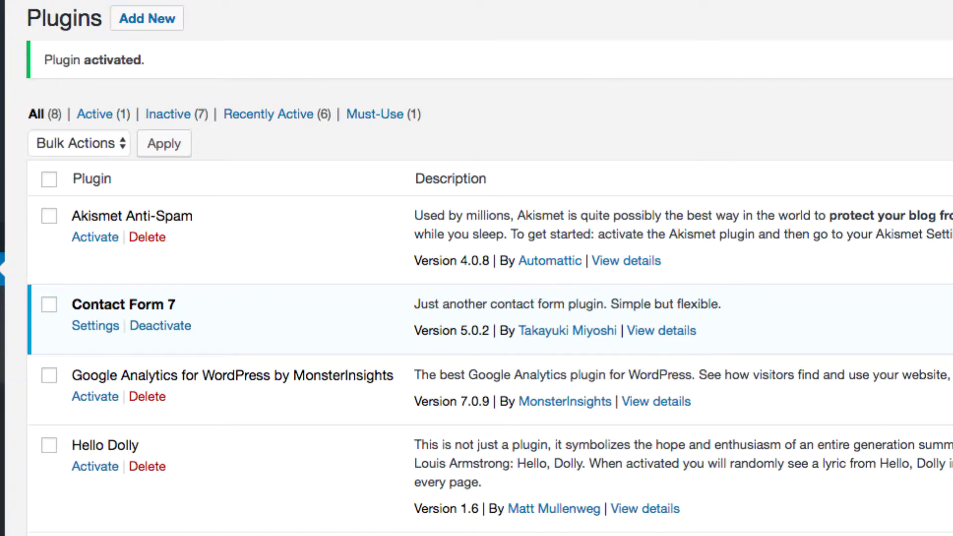
mouse_move(0, 192)
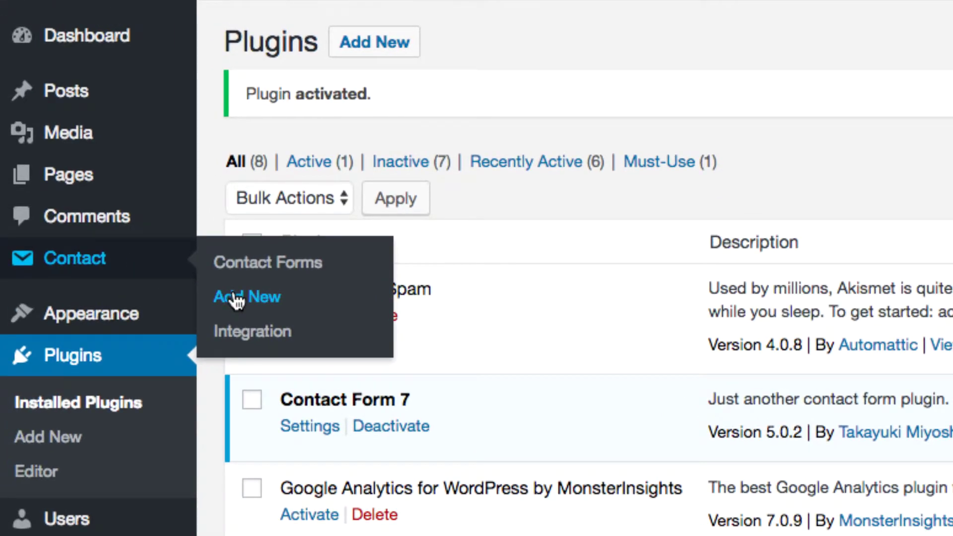
Open the Contact Forms list and copy Contact form 1's shortcode.
left_click(260, 272)
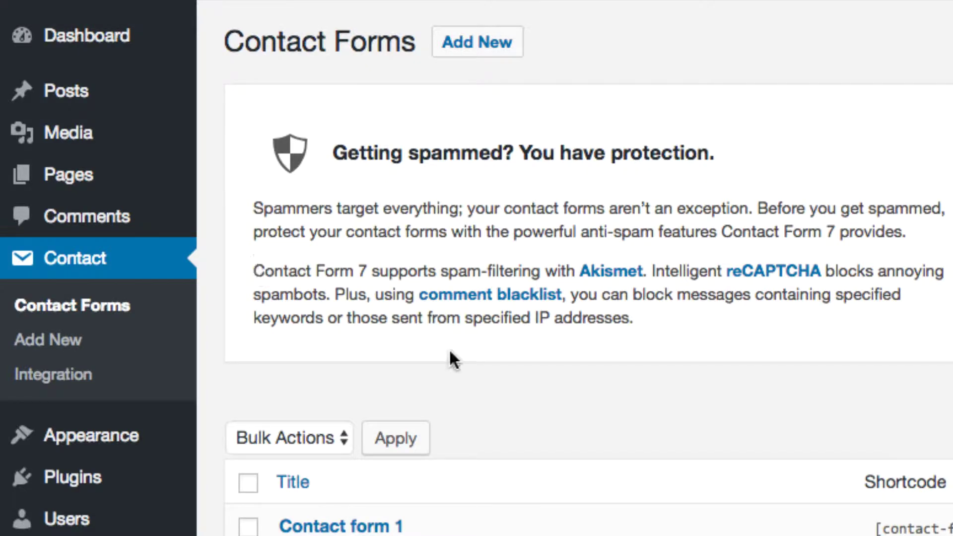
left_click(871, 528)
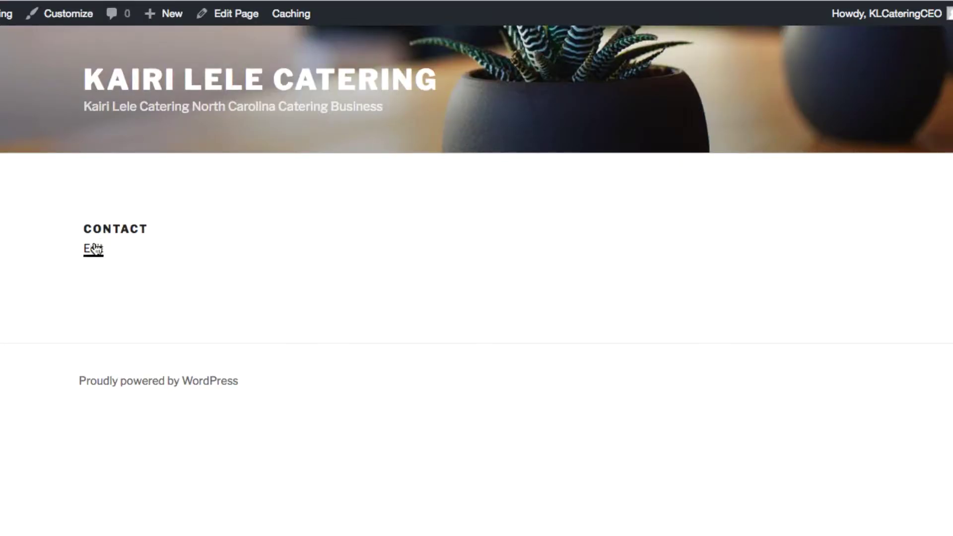
Edit the Contact page, paste the Contact form 1 shortcode into its body, and update it.
left_click(230, 24)
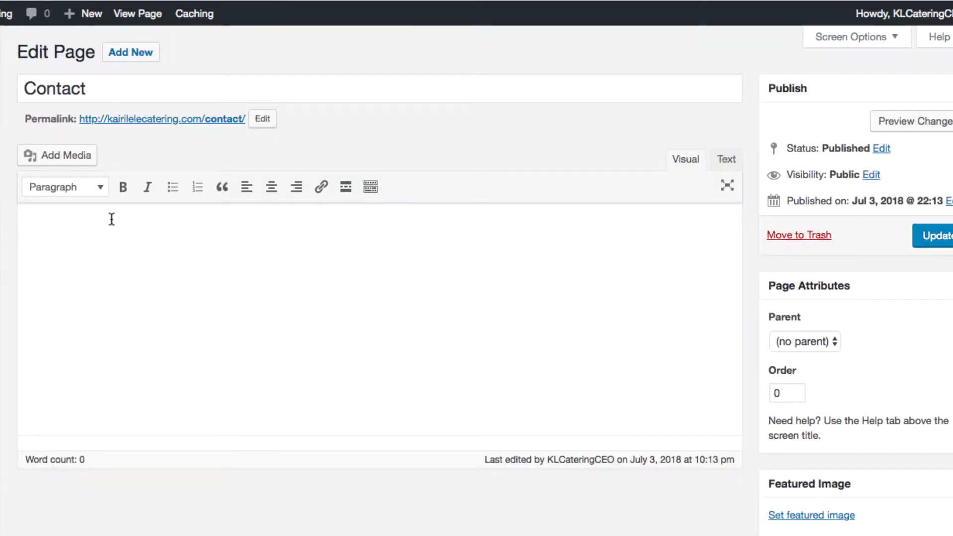
left_click(63, 240)
type("[contact-form-7 id=\"11\" title=\"Contact form 1\"]")
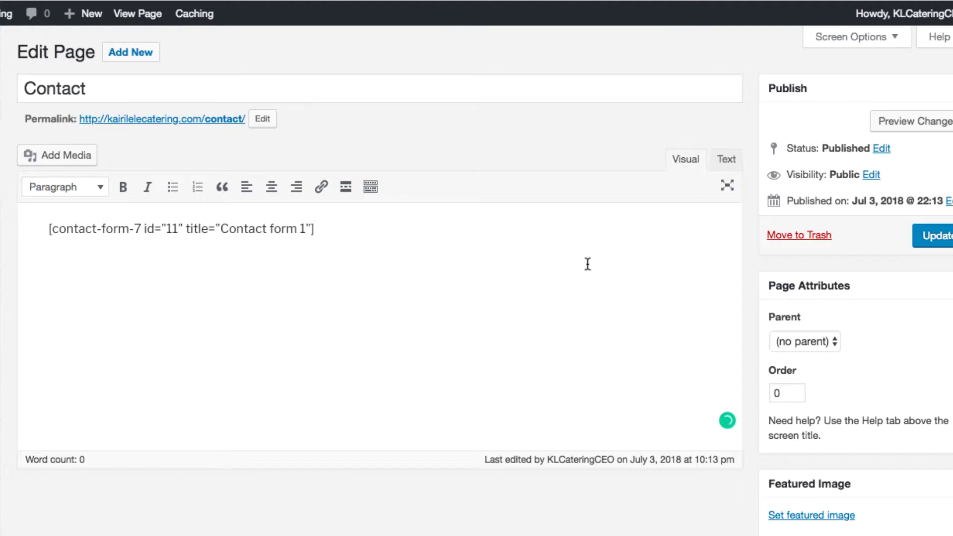
left_click(935, 240)
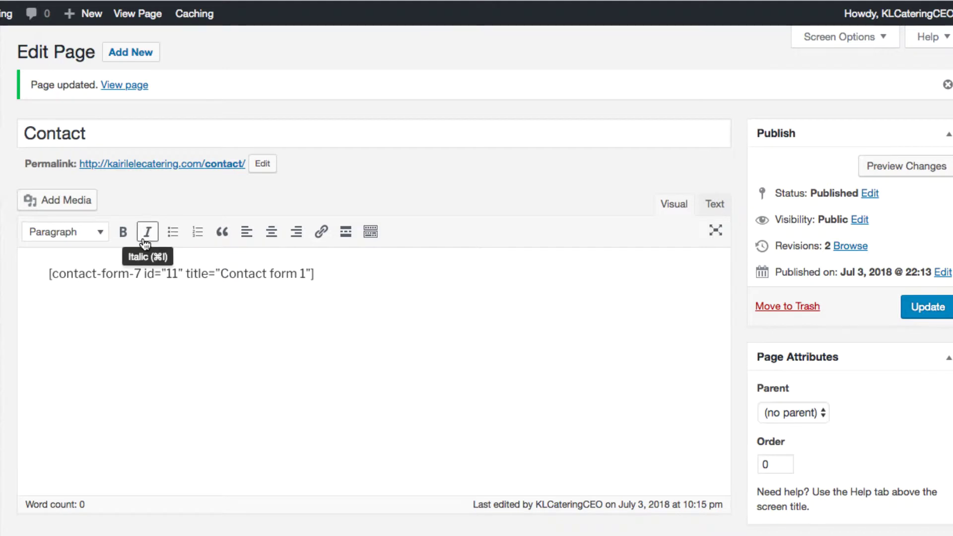
View the live Contact page and try the form's Name and Your Message fields.
left_click(125, 86)
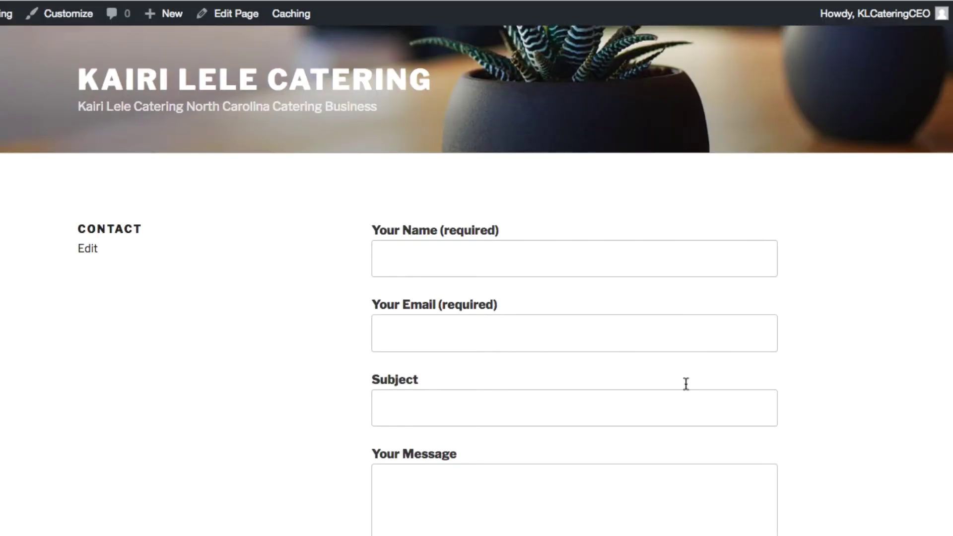
left_click(394, 264)
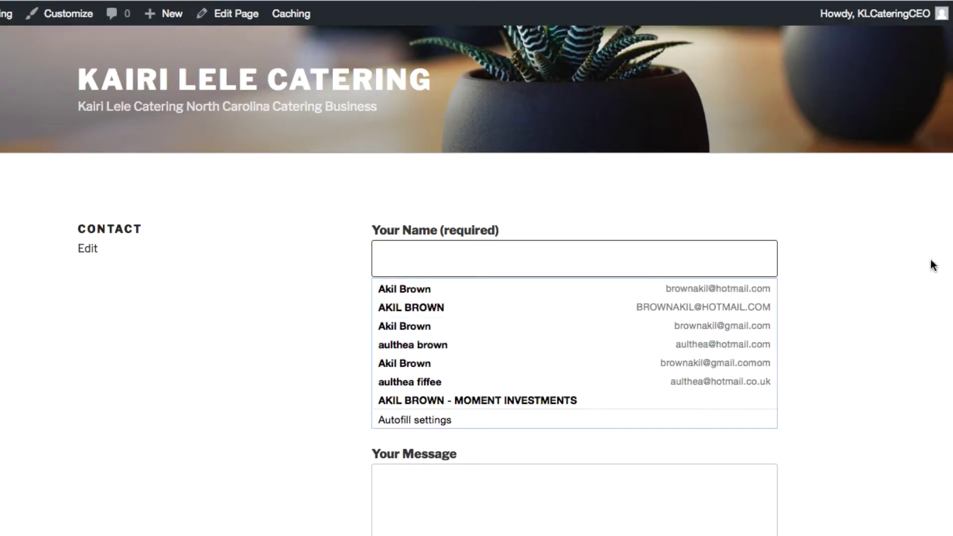
left_click(877, 222)
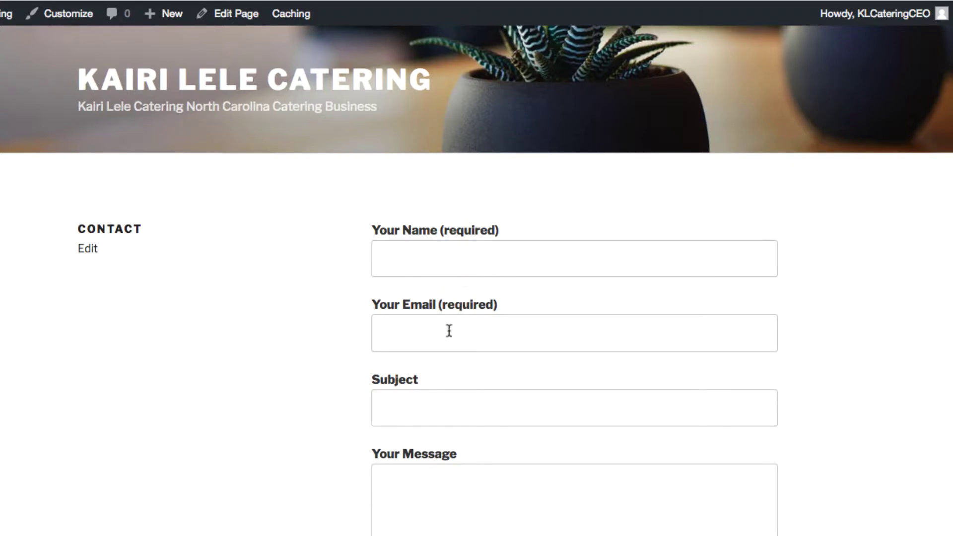
left_click(450, 472)
scroll(449, 471, "down", 5)
scroll(260, 339, "up", 5)
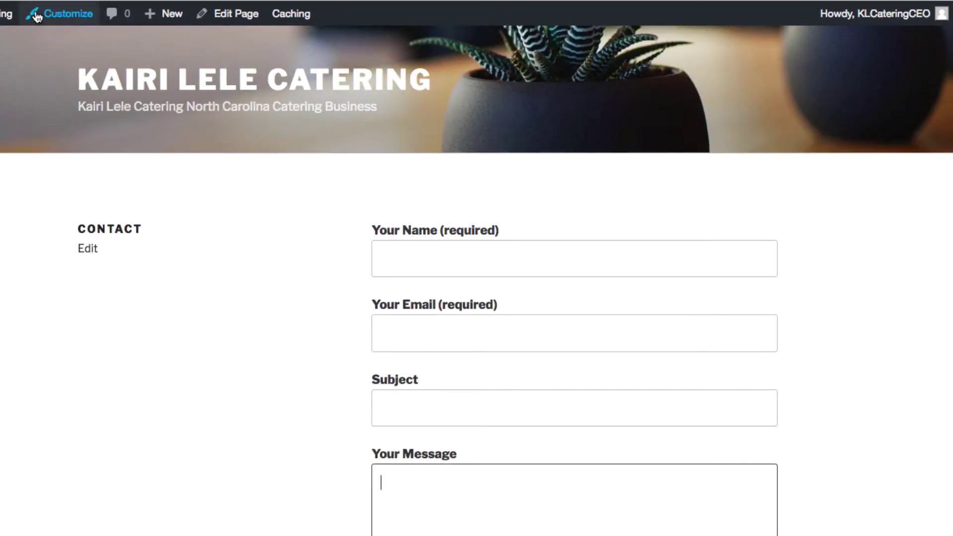
mouse_move(6, 14)
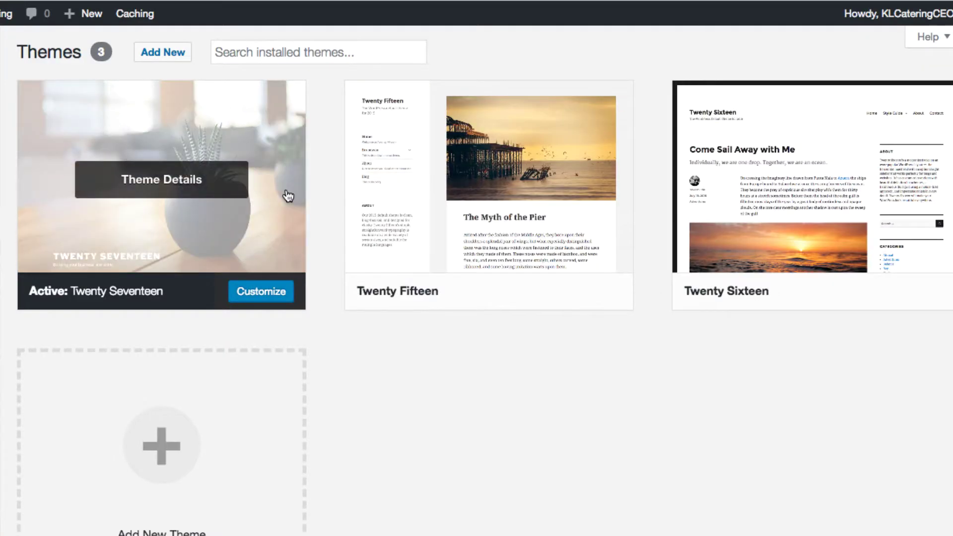
Install the Acool theme from Add New and open its Live Preview.
left_click(163, 52)
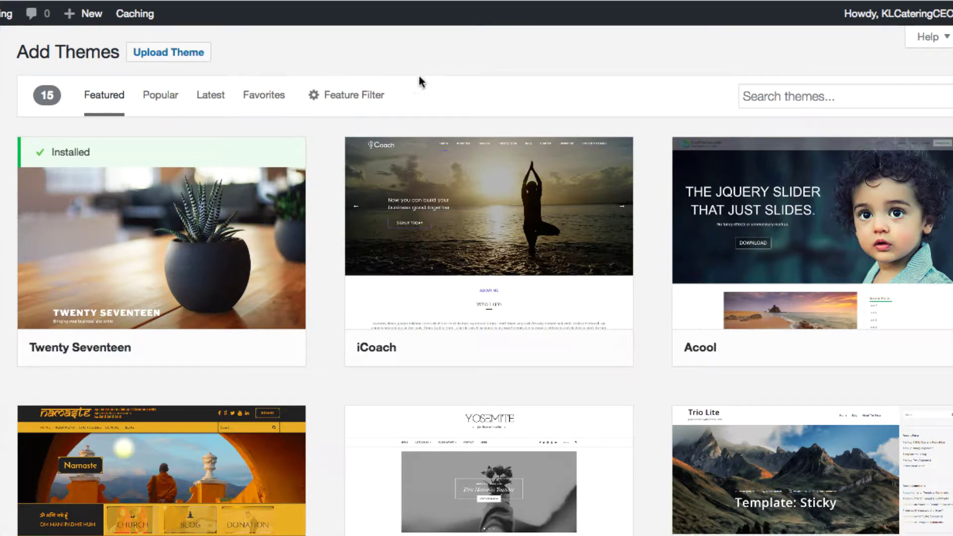
mouse_move(830, 313)
left_click(867, 349)
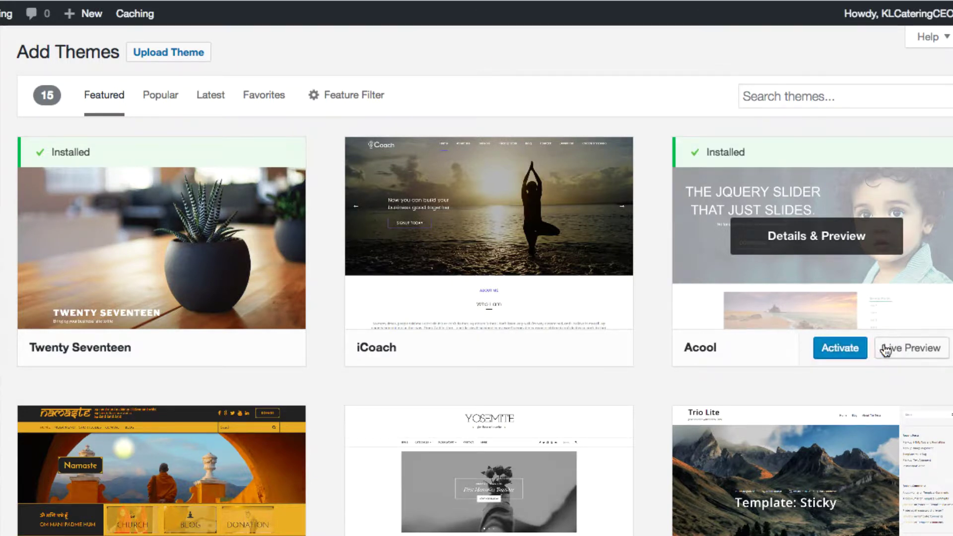
left_click(919, 351)
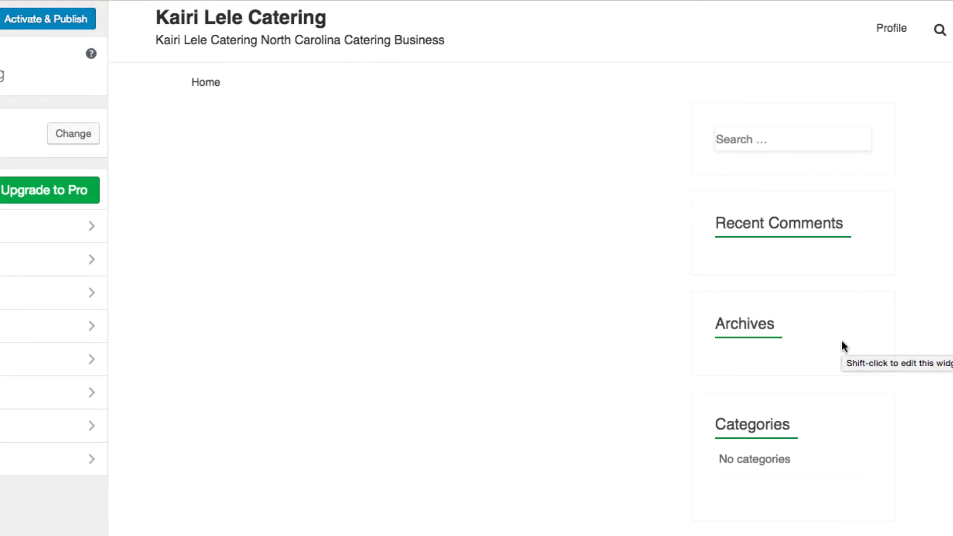
scroll(843, 345, "down", 5)
scroll(843, 346, "up", 5)
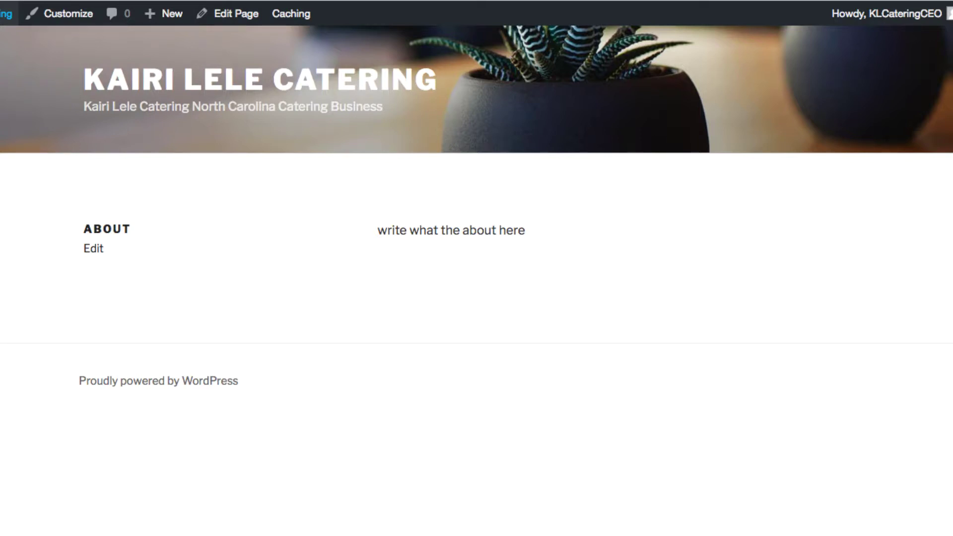
Go to the WordPress Dashboard from the site name, then view the public site.
left_click(4, 13)
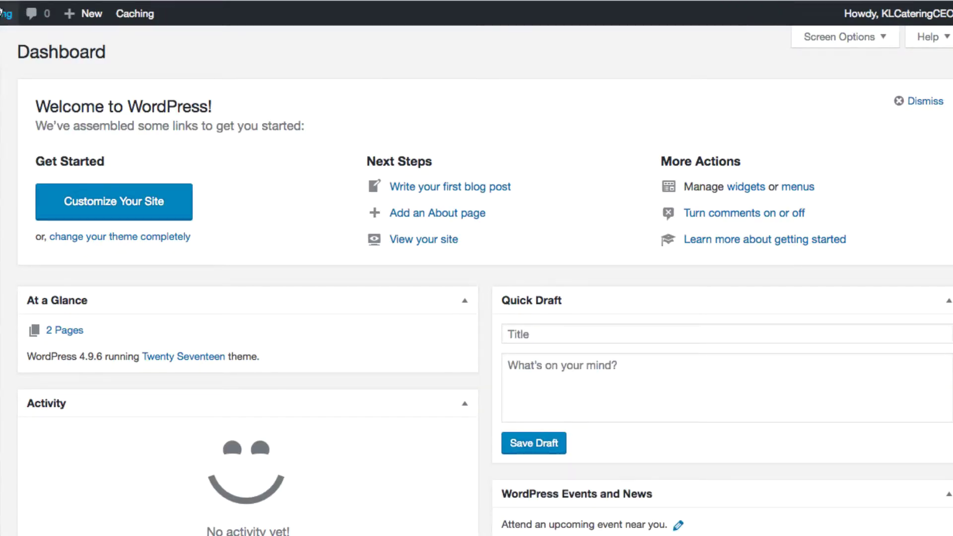
left_click(3, 12)
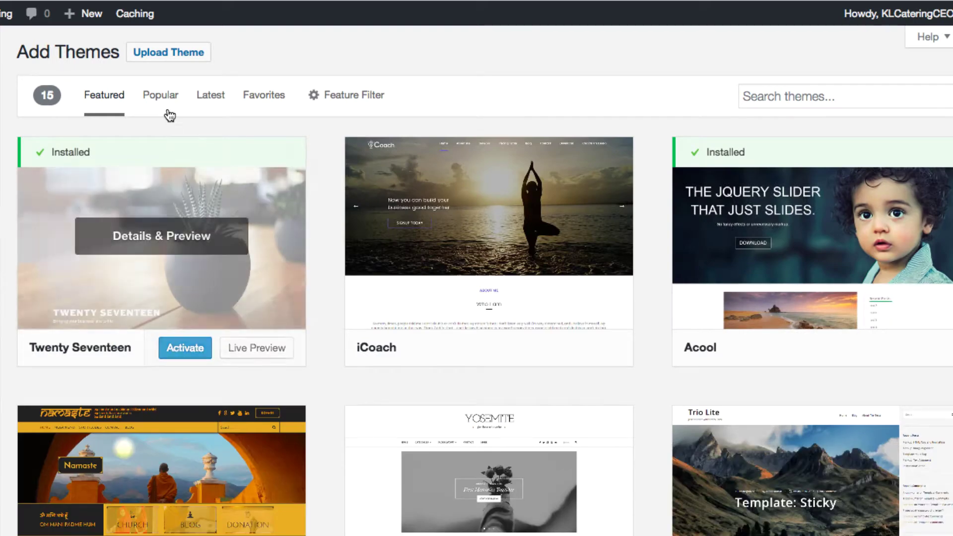
List the Popular themes, scroll down to Sydney, and look through its theme preview.
left_click(163, 101)
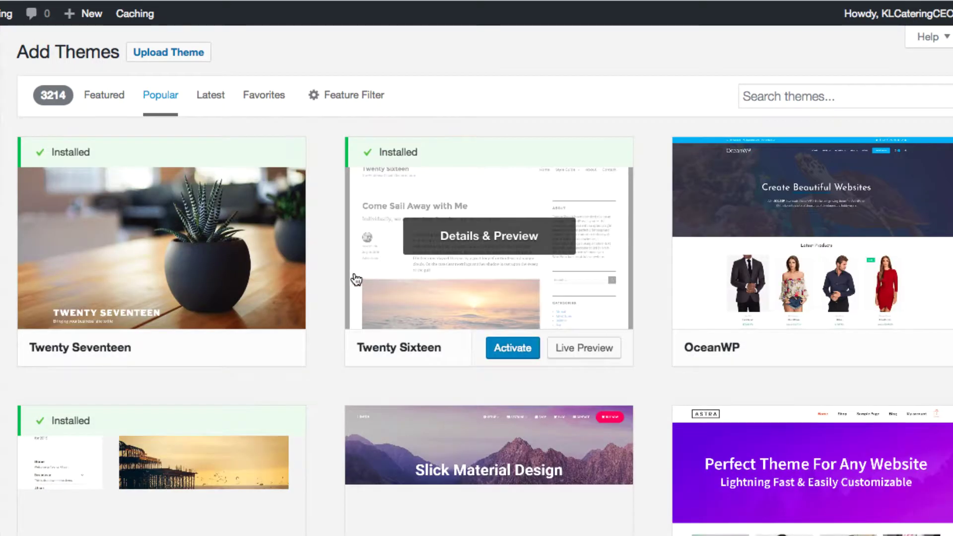
scroll(521, 330, "down", 9)
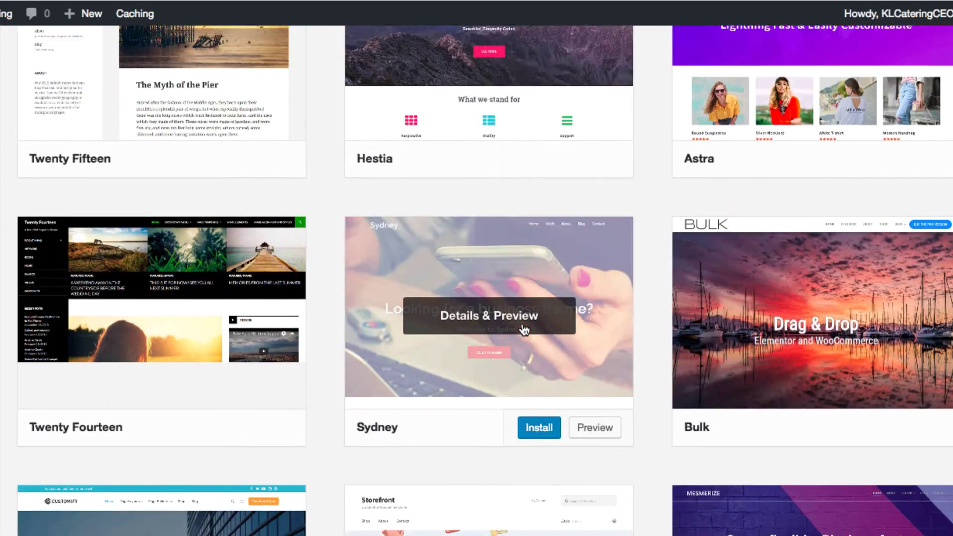
scroll(523, 329, "down", 1)
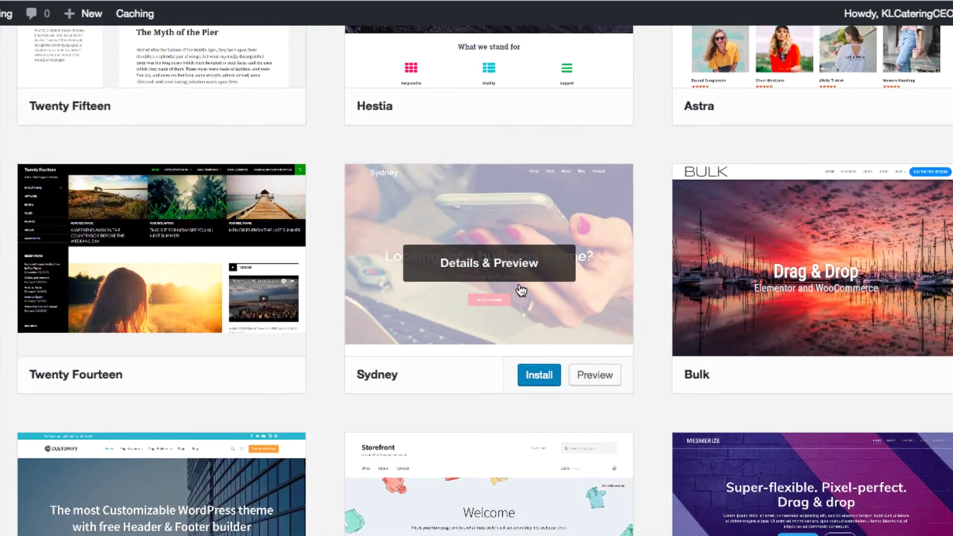
left_click(593, 377)
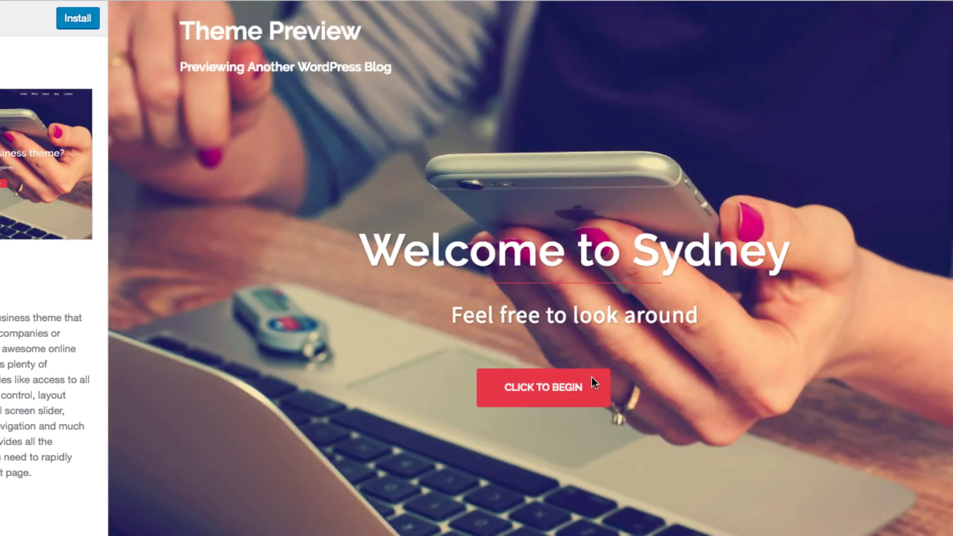
scroll(592, 377, "down", 15)
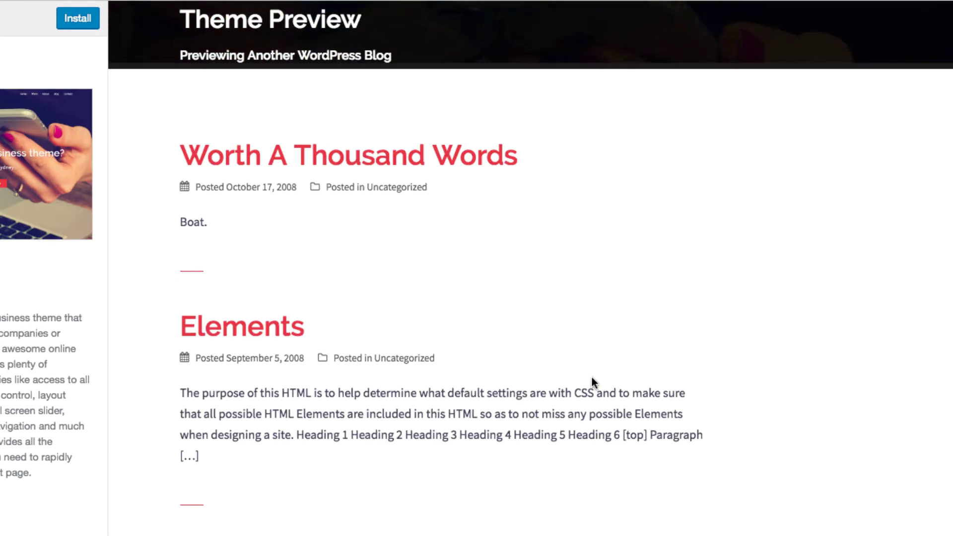
scroll(591, 382, "up", 15)
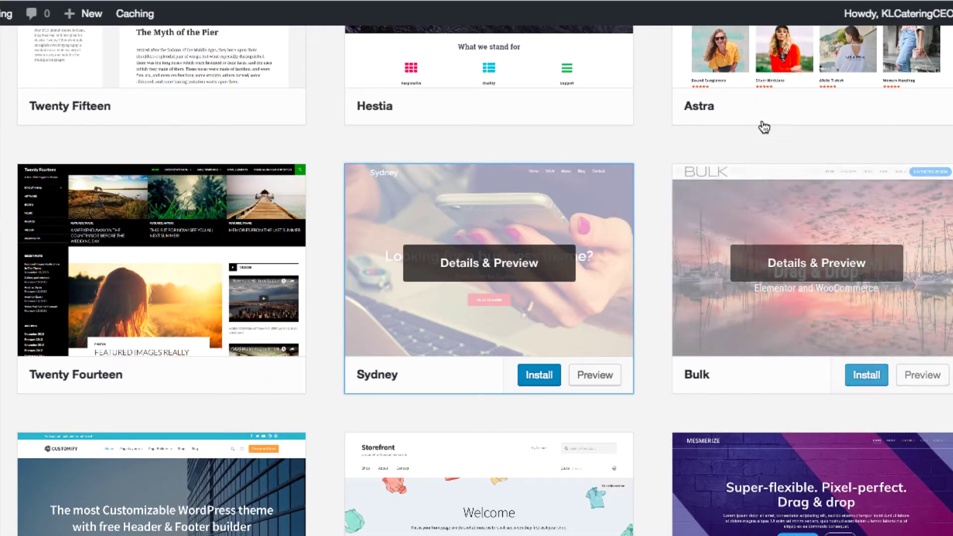
scroll(761, 123, "up", 8)
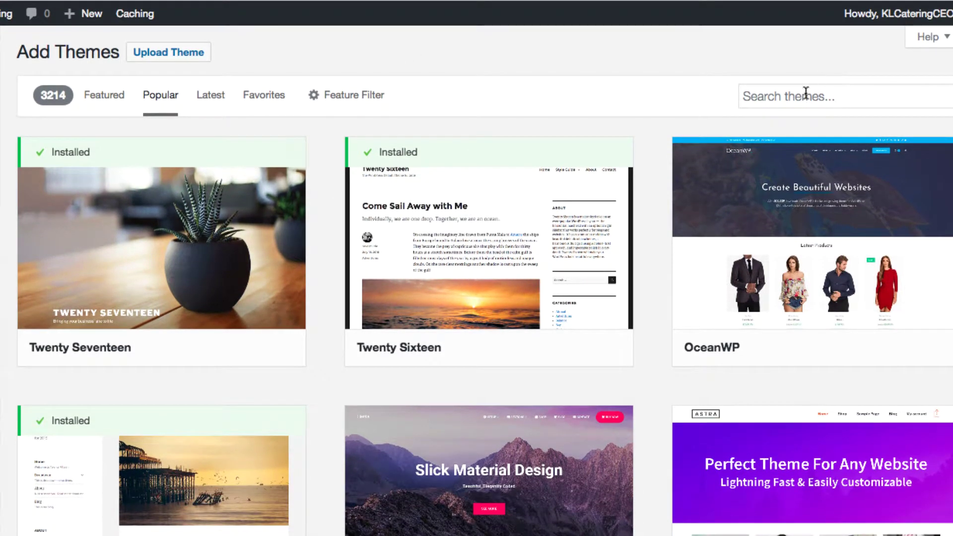
Search the theme catalogue for 'catering', finding Mega Construction, SKT BeFit and iFeature.
left_click(804, 97)
type("catering")
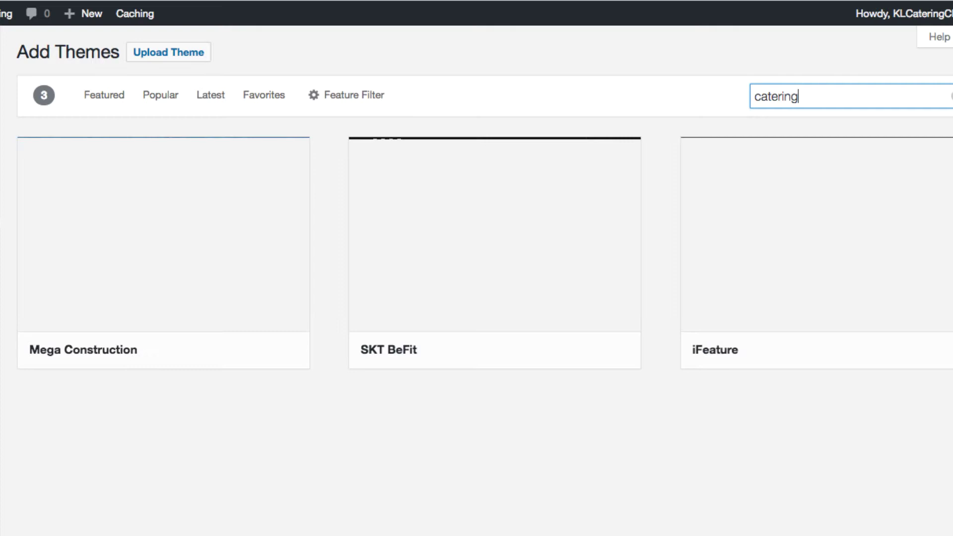
mouse_move(694, 253)
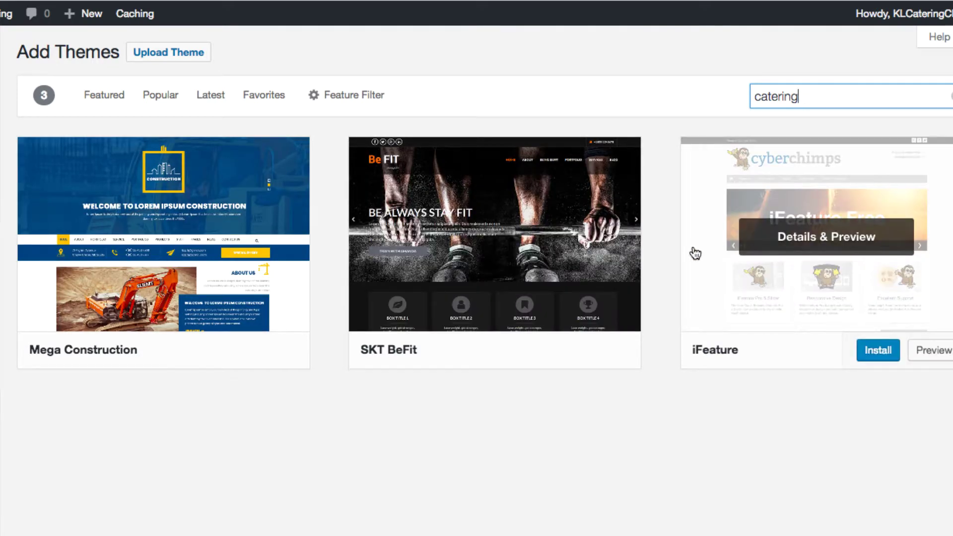
mouse_move(528, 302)
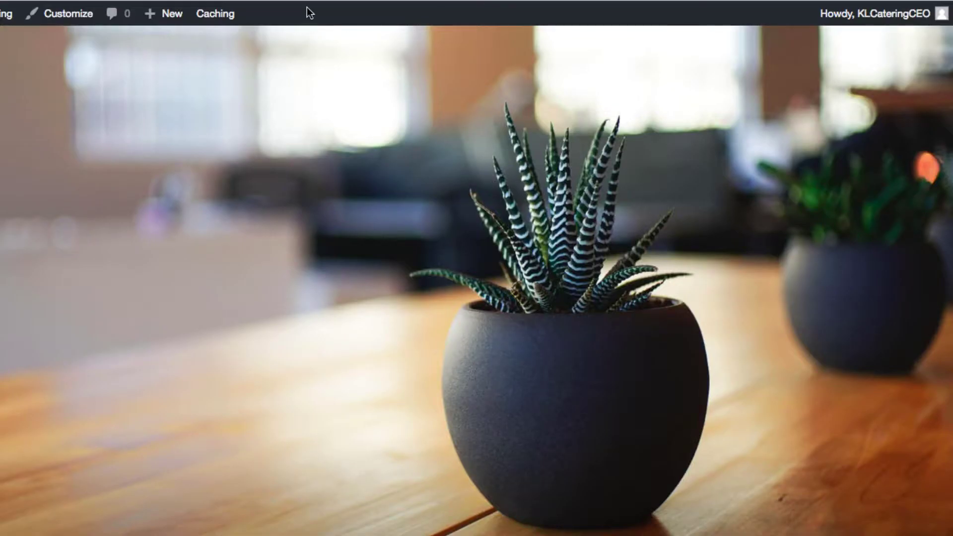
Run a Google search from the address bar for 'free wordpress catering theme'.
key("ctrl+l")
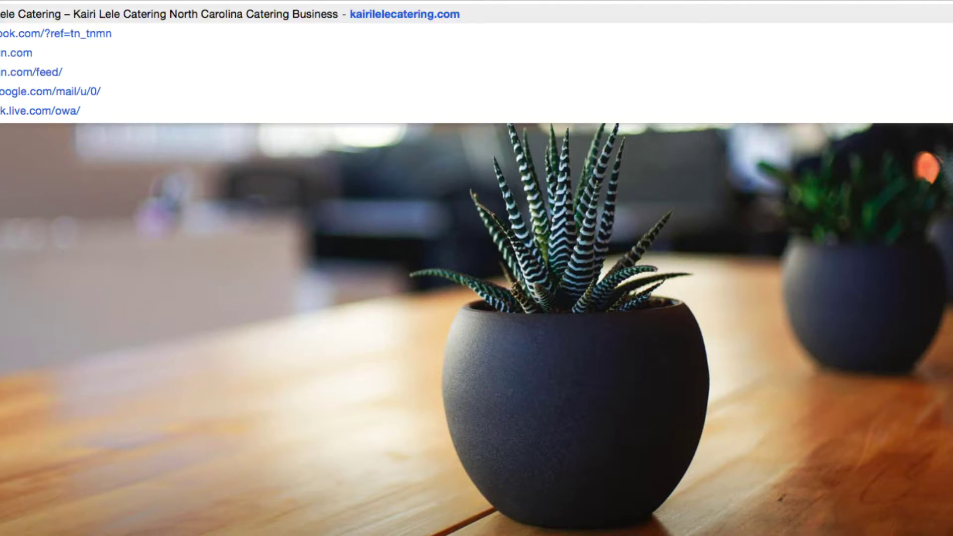
type("keyword")
type("rp")
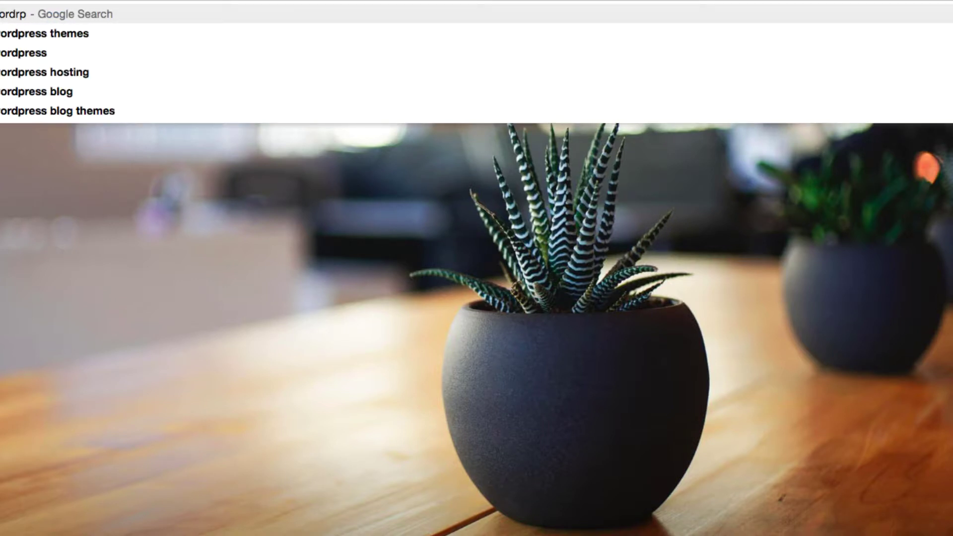
key("BackSpace")
key("BackSpace")
type("press")
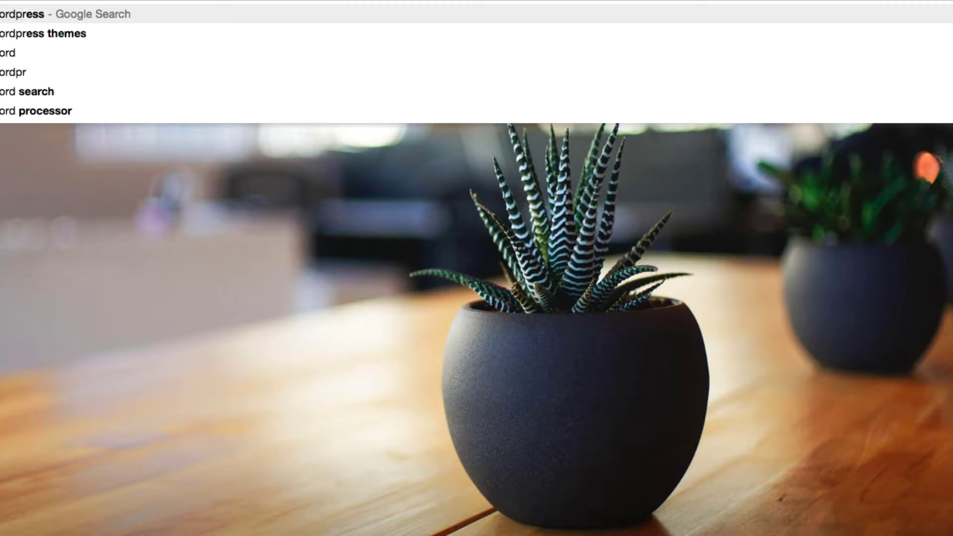
type(" catering theme")
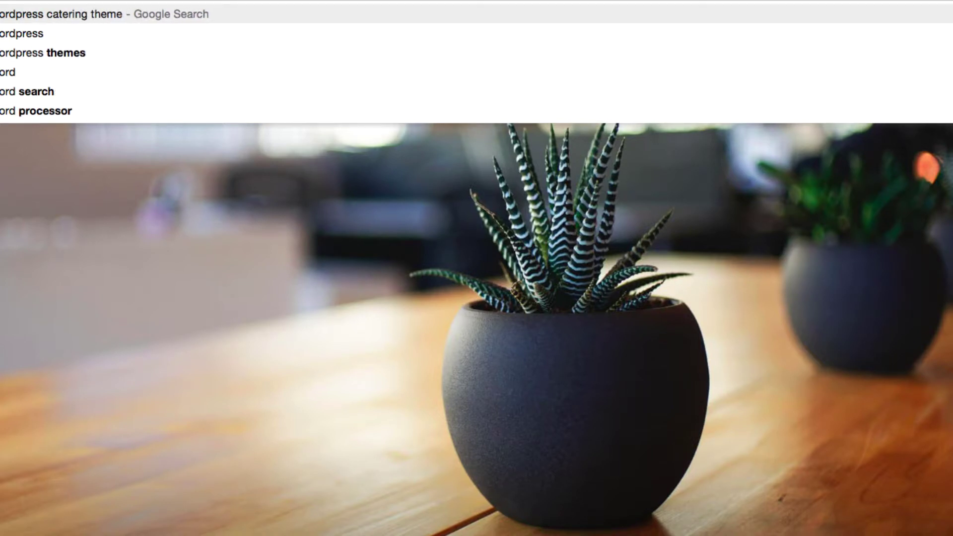
key("Return")
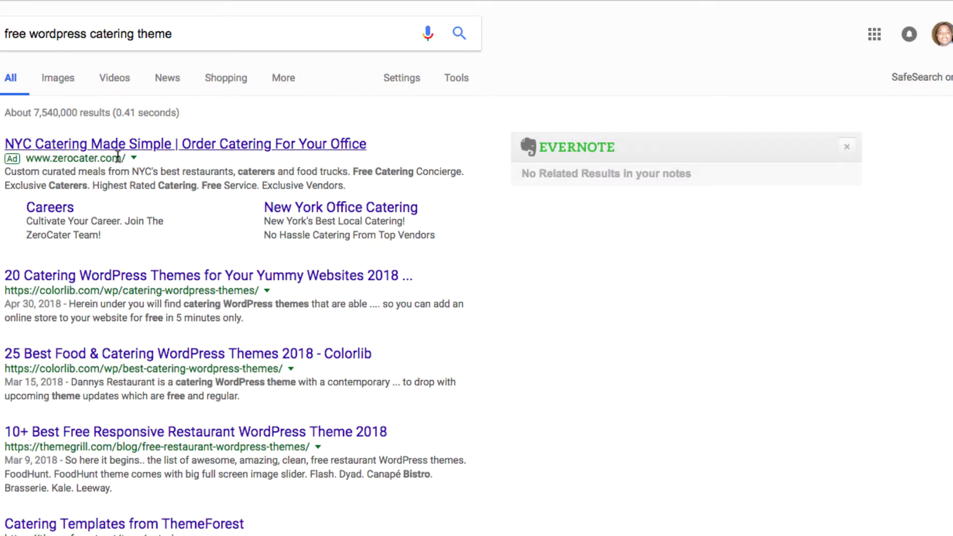
Read through Colorlib's '20 Catering WordPress Themes' article, then go back to the Google results.
left_click(224, 273)
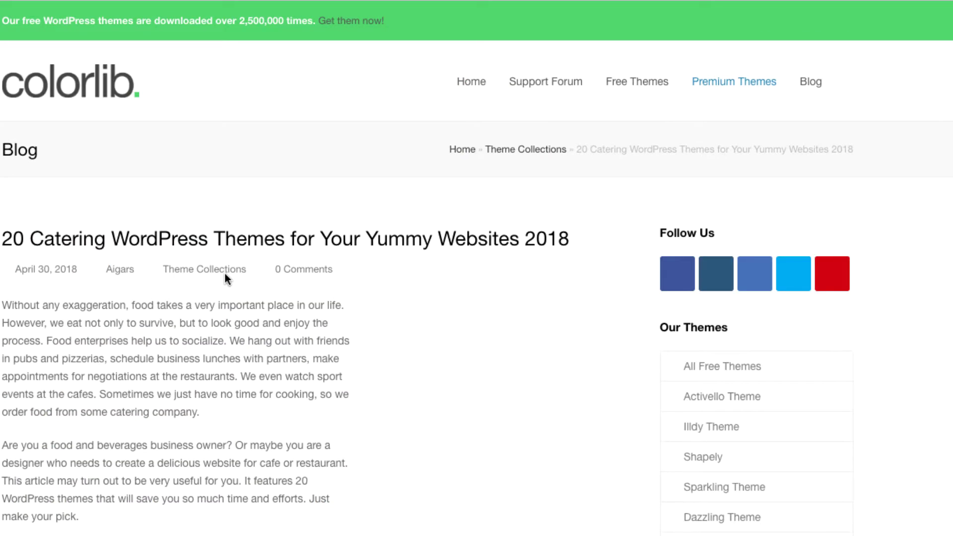
scroll(224, 272, "down", 2)
scroll(224, 272, "down", 1)
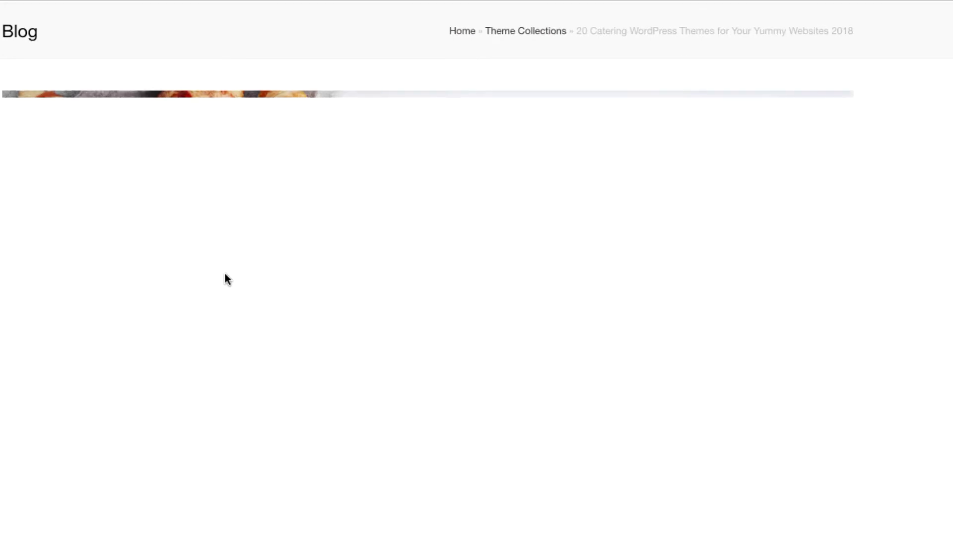
scroll(228, 280, "down", 1)
scroll(227, 280, "down", 15)
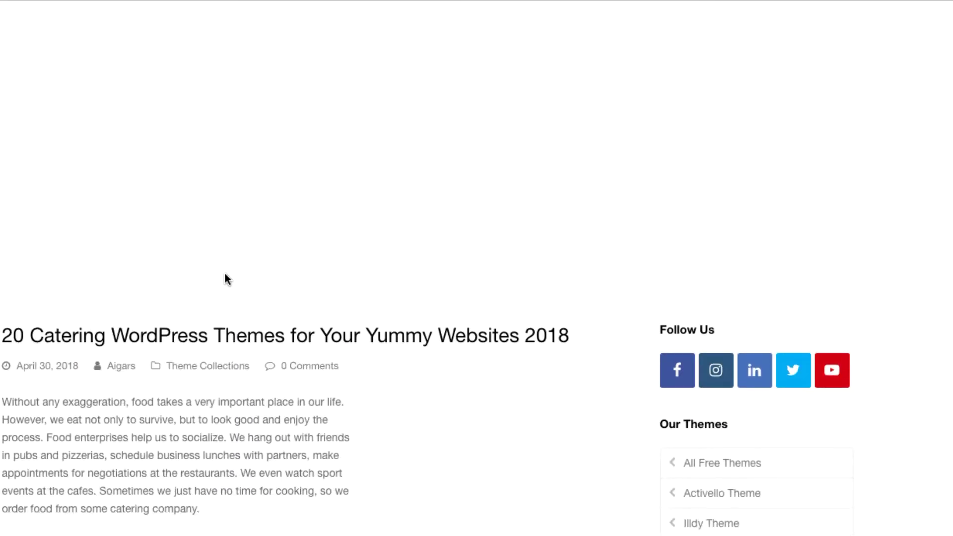
scroll(226, 273, "down", 15)
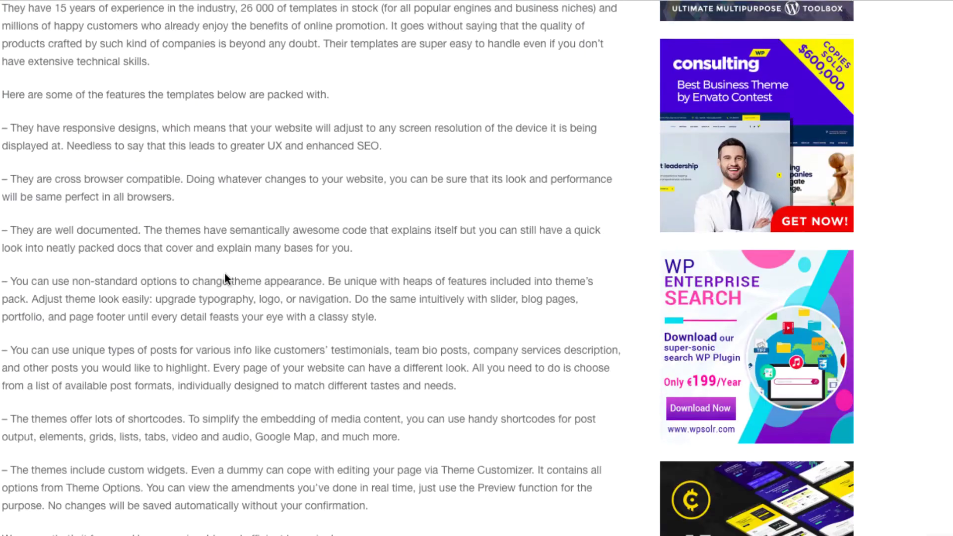
scroll(227, 279, "down", 2)
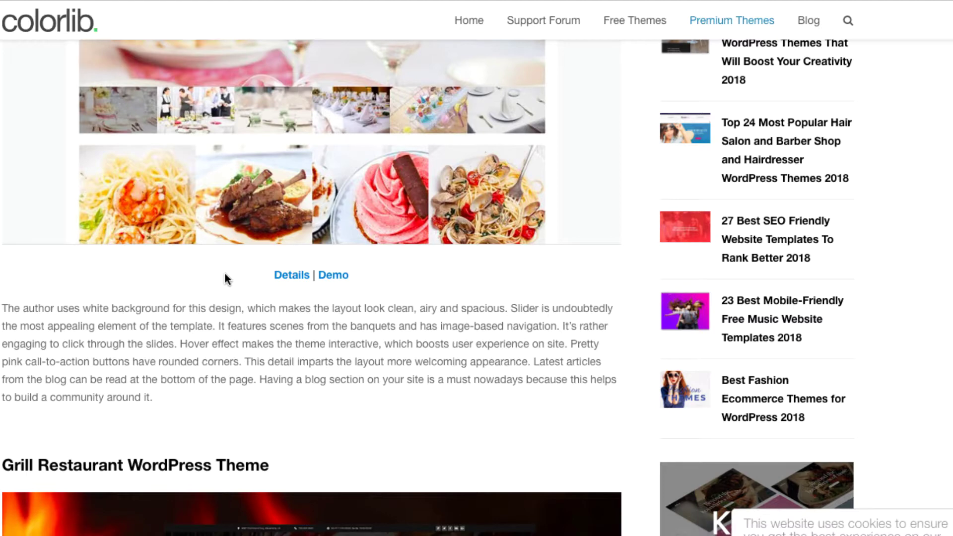
scroll(224, 272, "down", 15)
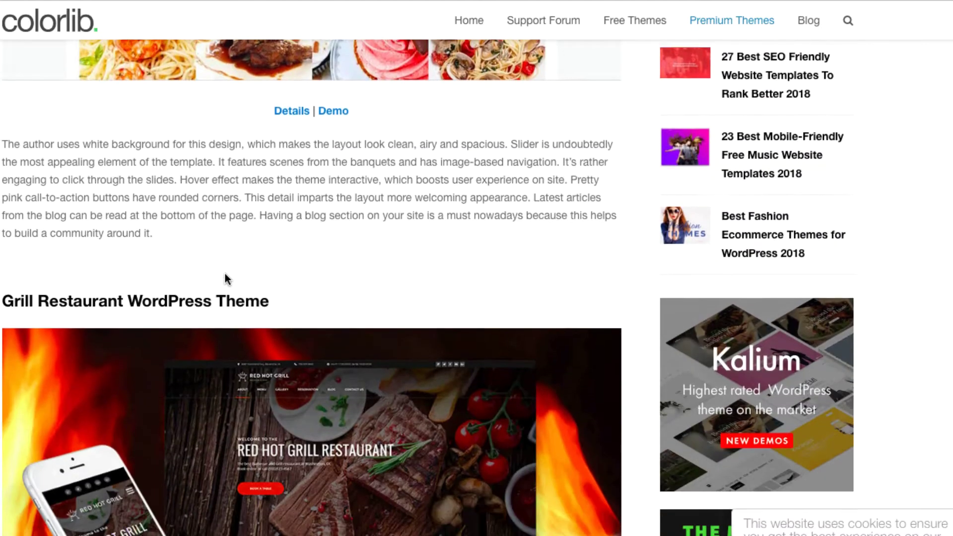
key("Home")
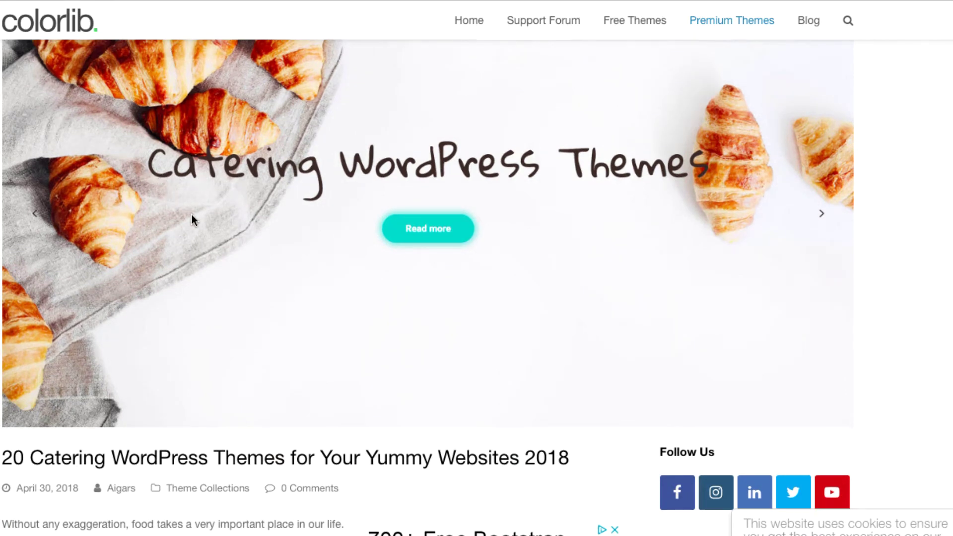
key("alt+Left")
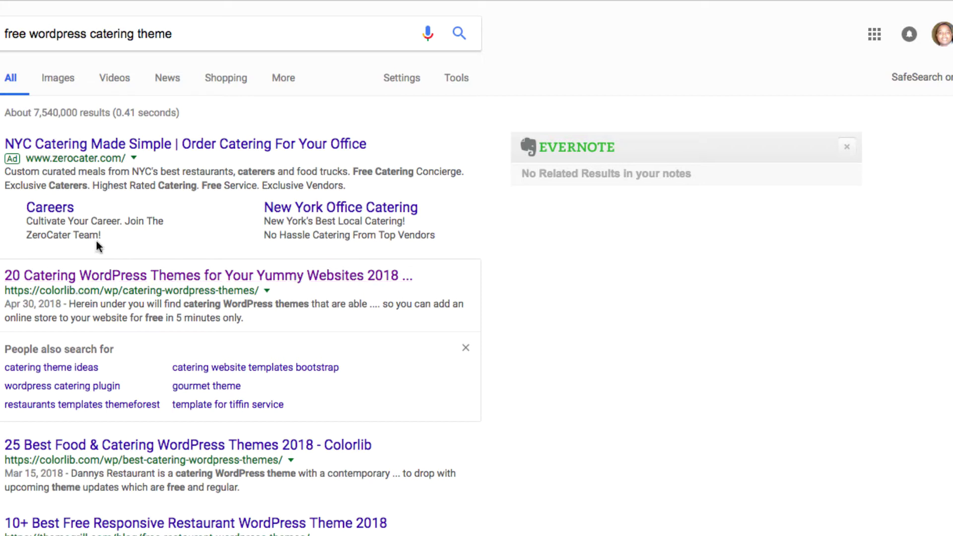
Replace the old catering query in Google's search box with 'children photography'.
left_click(189, 40)
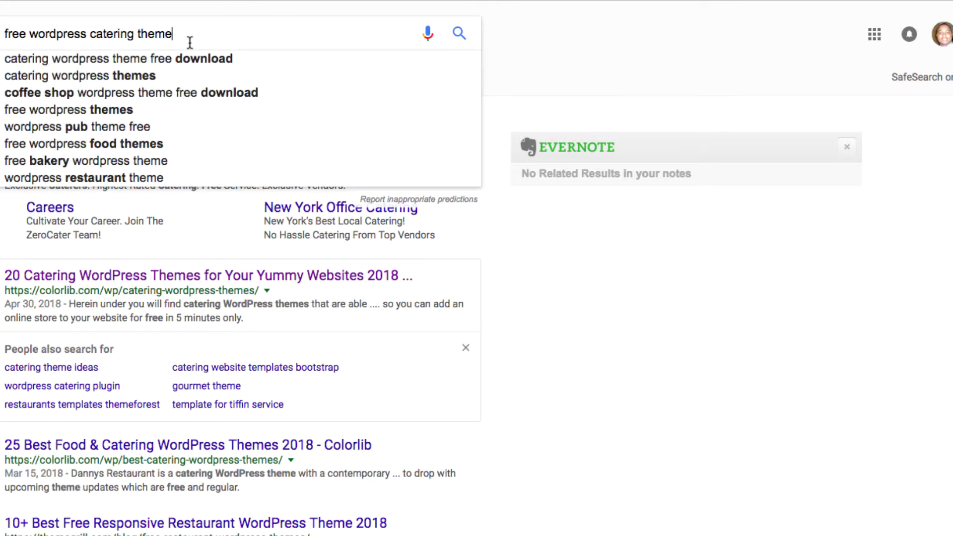
left_click_drag(189, 42, 12, 33)
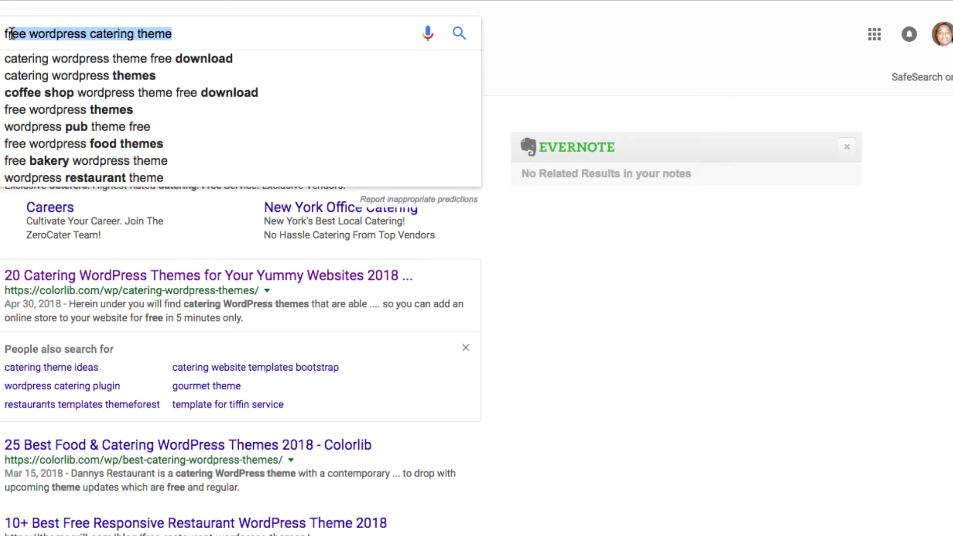
key("BackSpace")
key("BackSpace")
key("BackSpace")
type("p")
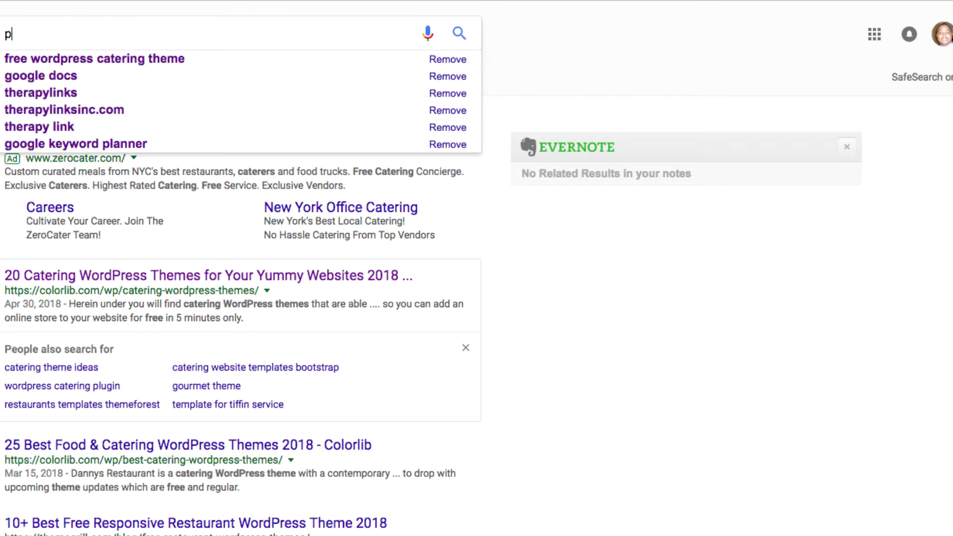
type("hotogra")
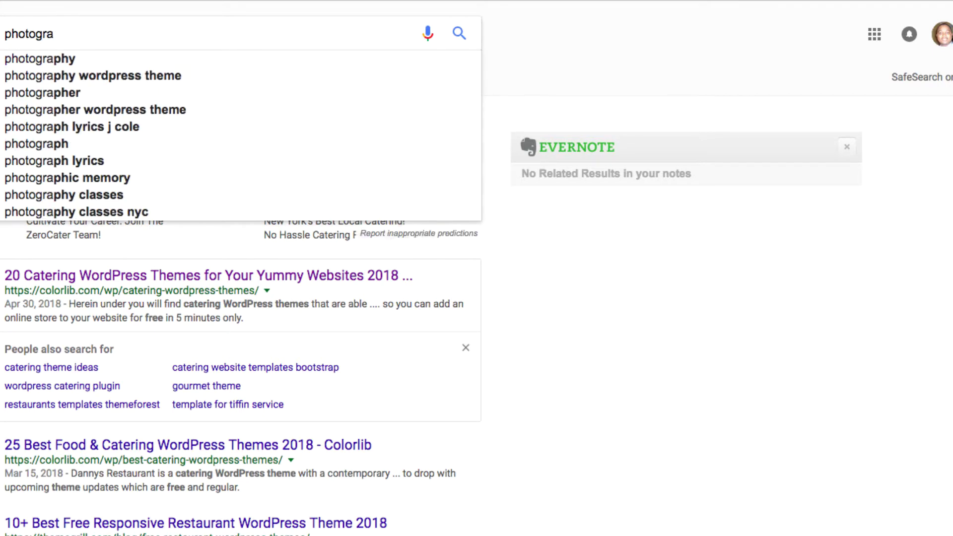
type("phy")
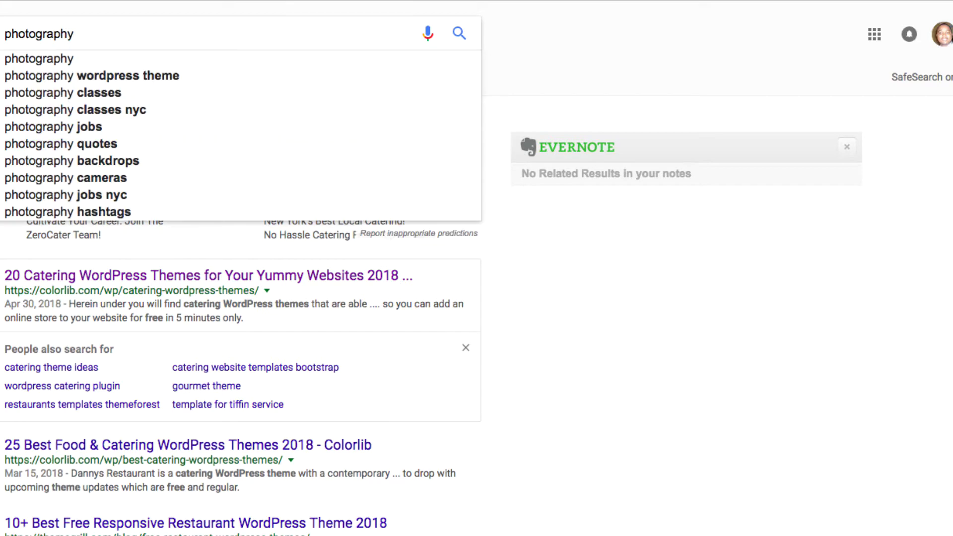
left_click(4, 35)
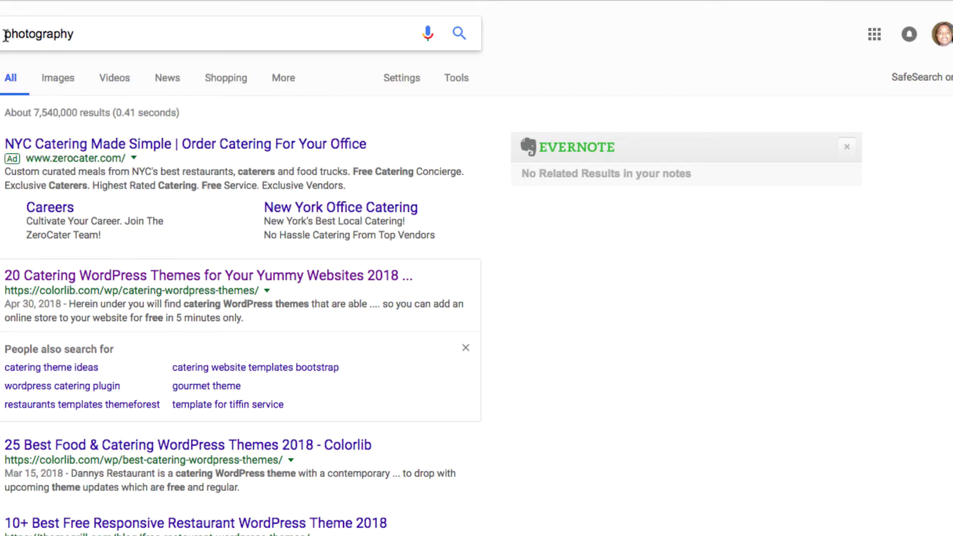
type("children")
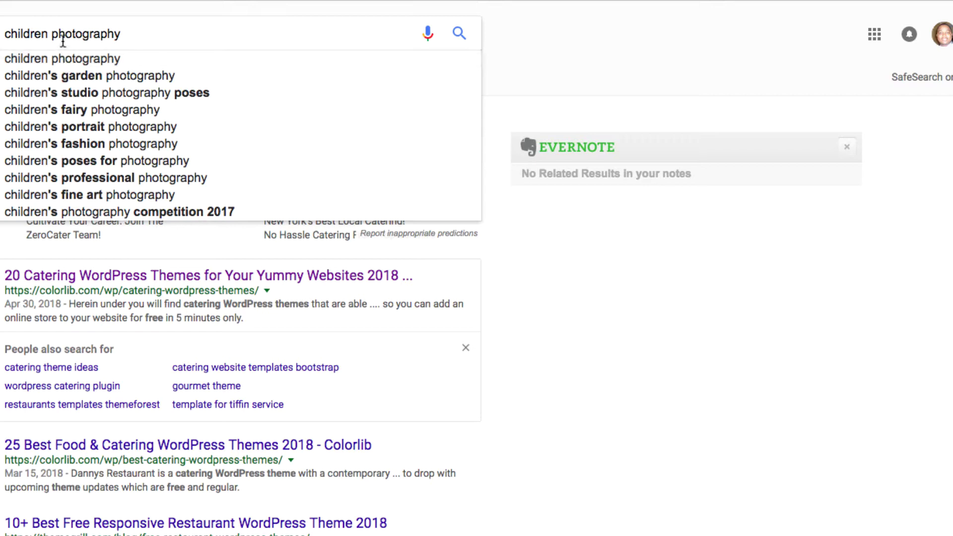
Dismiss the suggestions, search 'children photography', and scroll down through the results.
key("Escape")
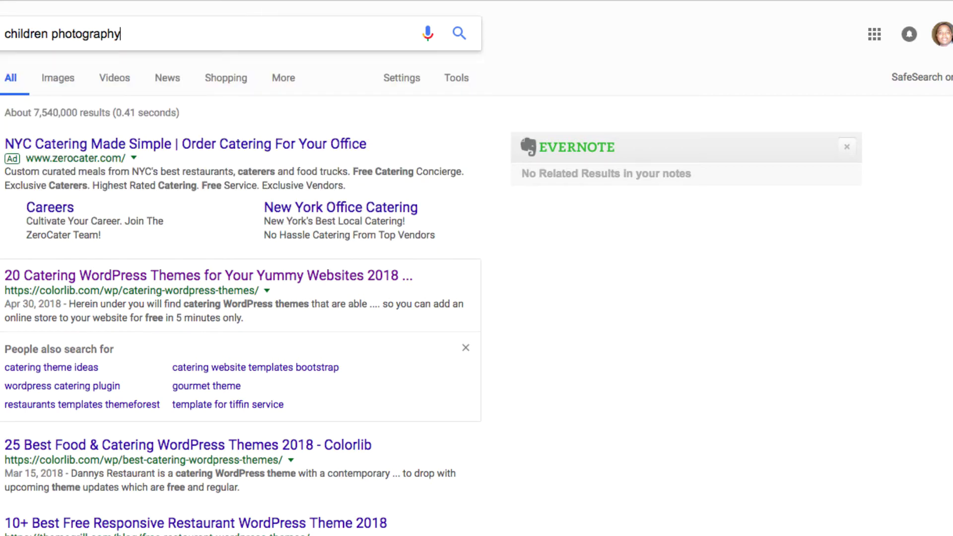
key("Return")
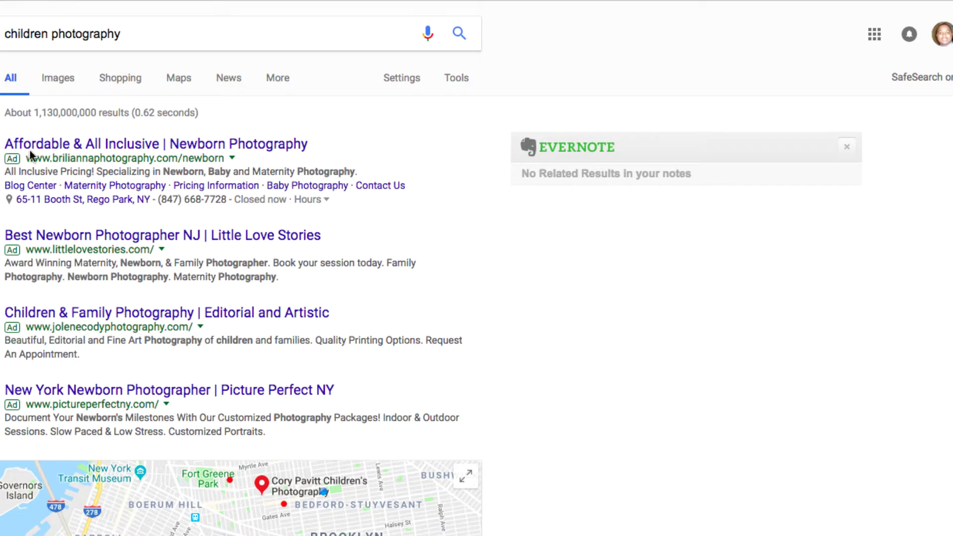
scroll(126, 242, "down", 12)
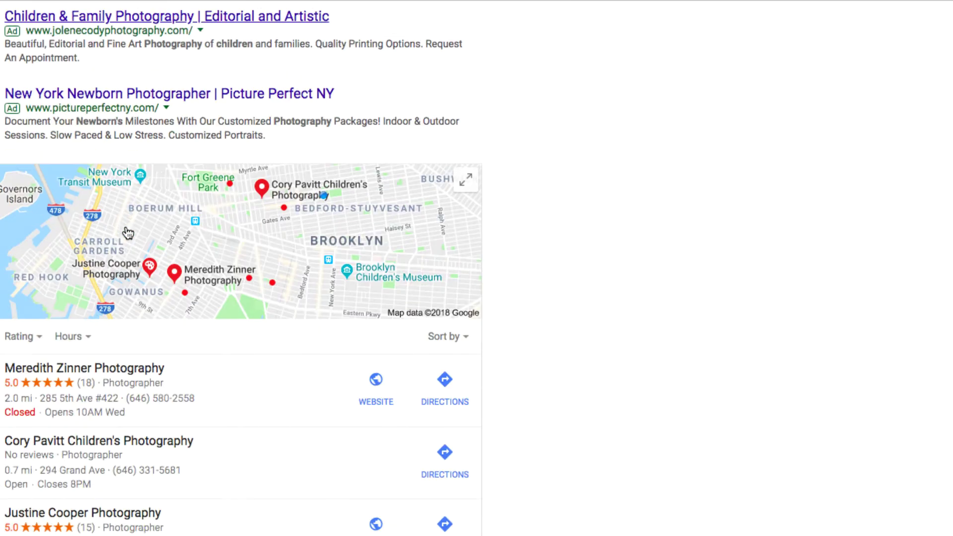
scroll(126, 215, "down", 3)
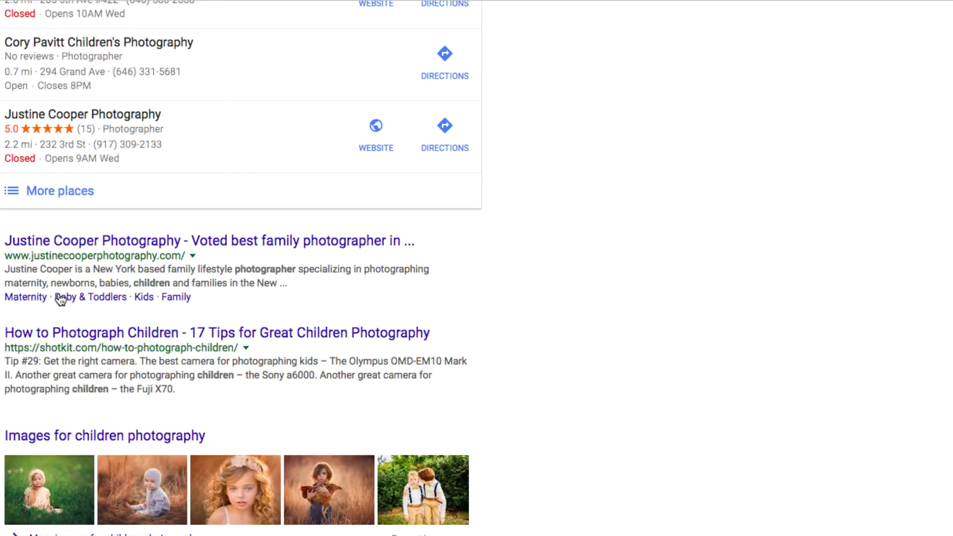
scroll(64, 302, "down", 5)
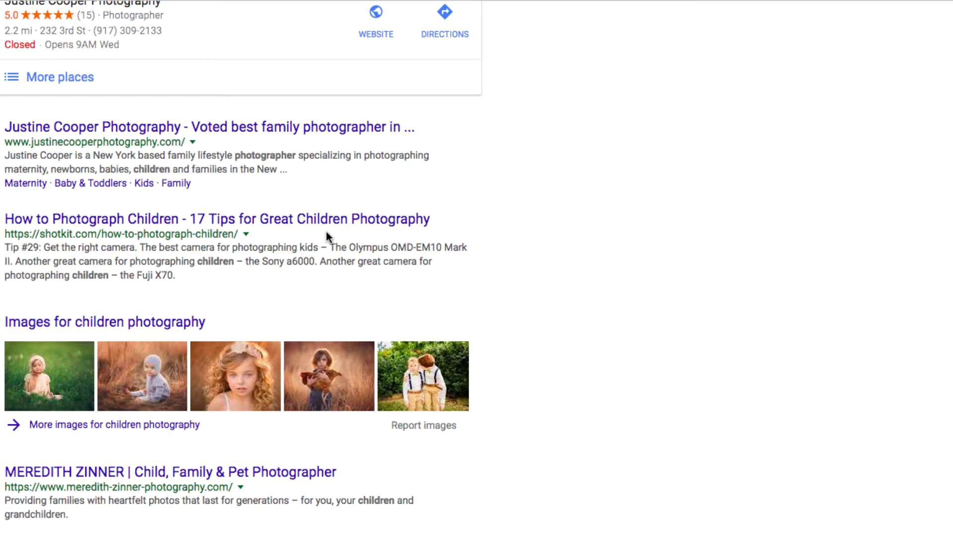
scroll(326, 231, "down", 2)
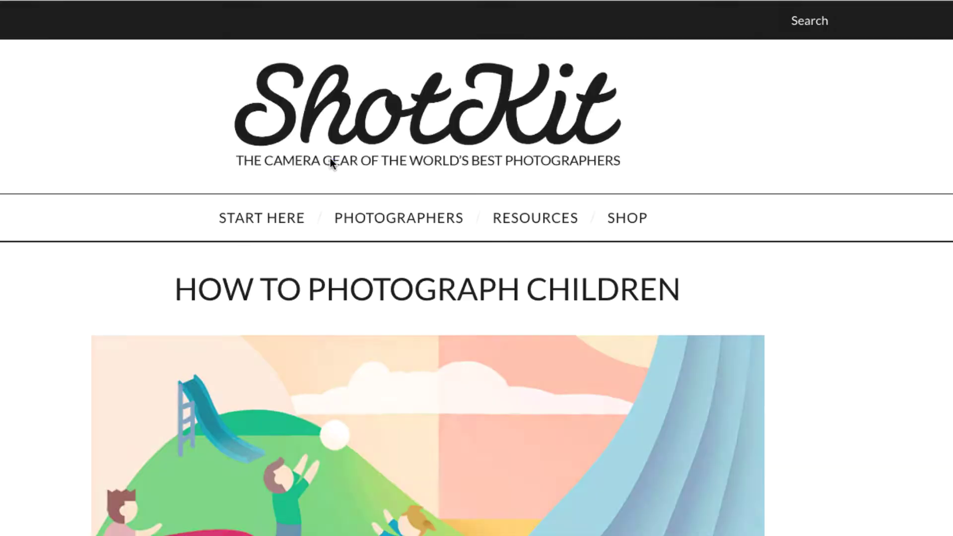
Scroll the ShotKit article down to its '9 Tips for Photographing Children' section.
scroll(329, 158, "down", 1)
scroll(330, 157, "down", 10)
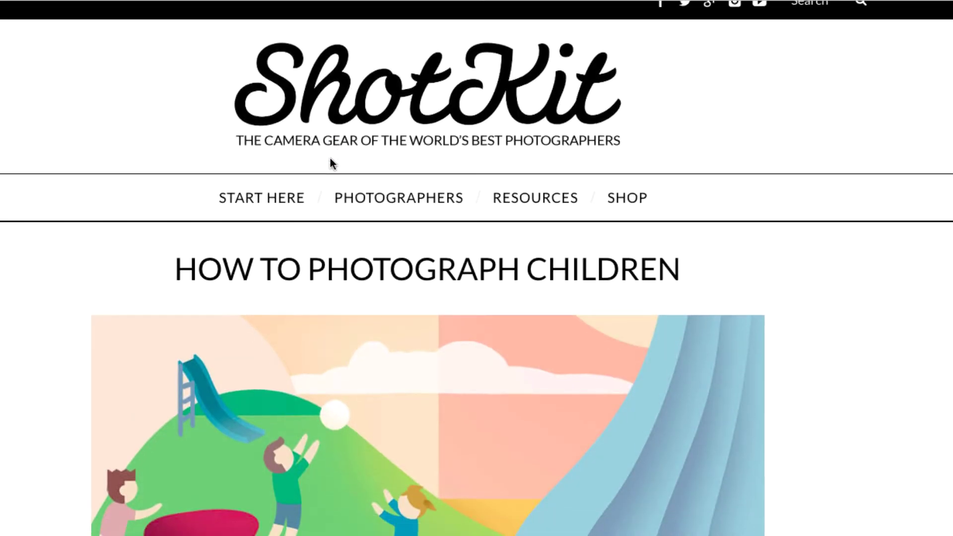
scroll(329, 158, "down", 10)
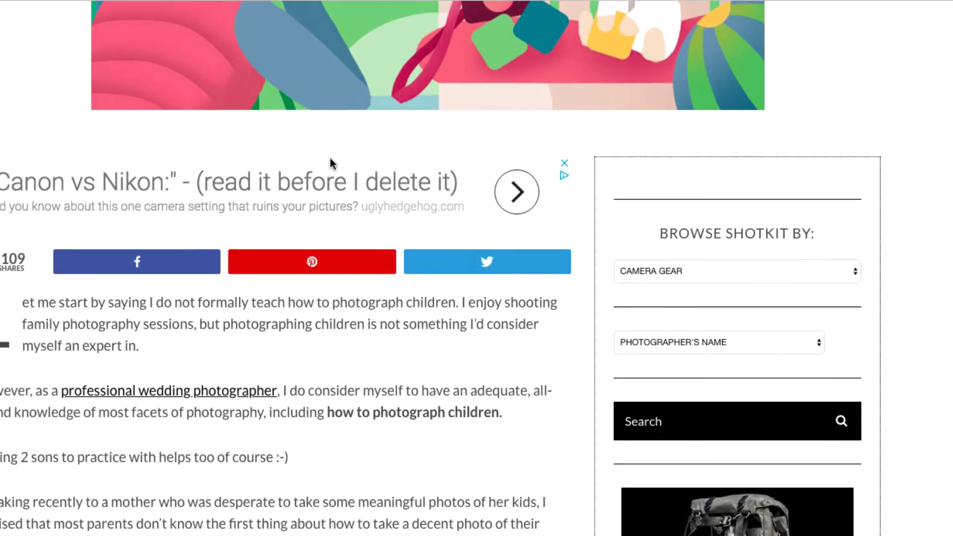
scroll(330, 160, "down", 6)
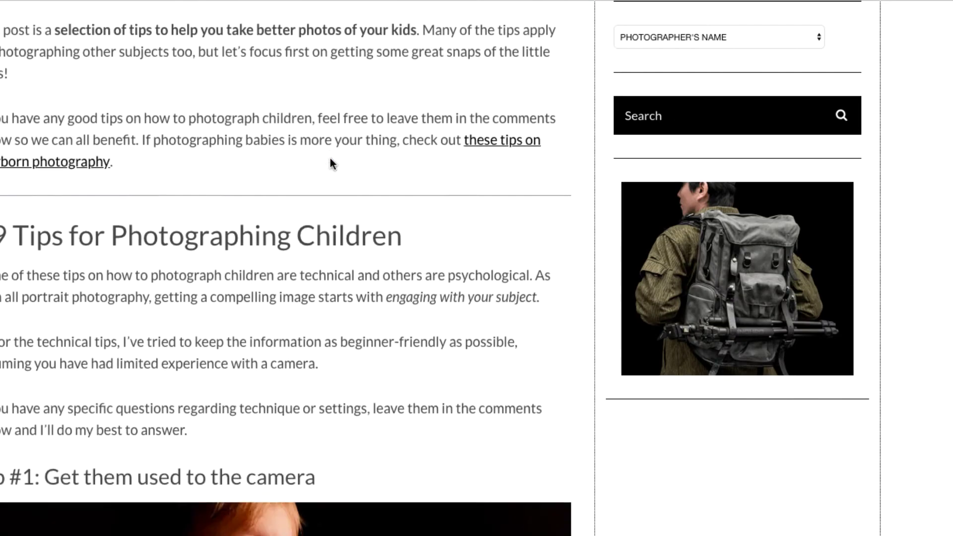
scroll(329, 162, "up", 1)
Return to the children photography results and scroll through the remaining listings.
key("alt+Left")
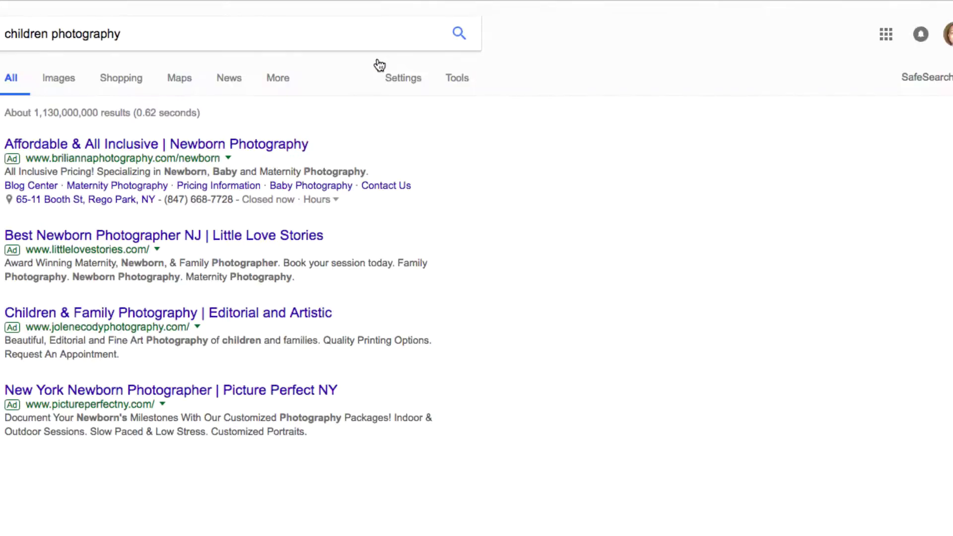
scroll(379, 65, "down", 10)
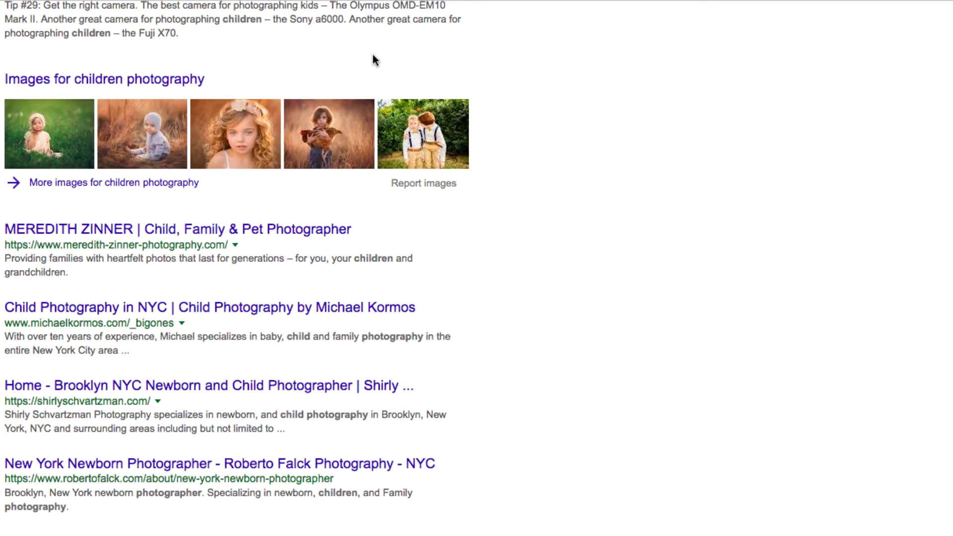
scroll(377, 47, "down", 4)
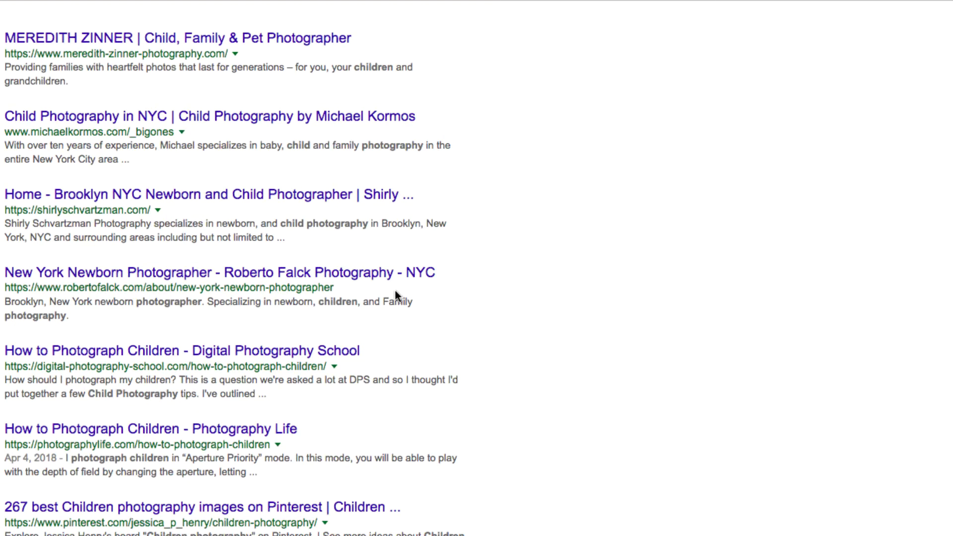
scroll(395, 292, "down", 4)
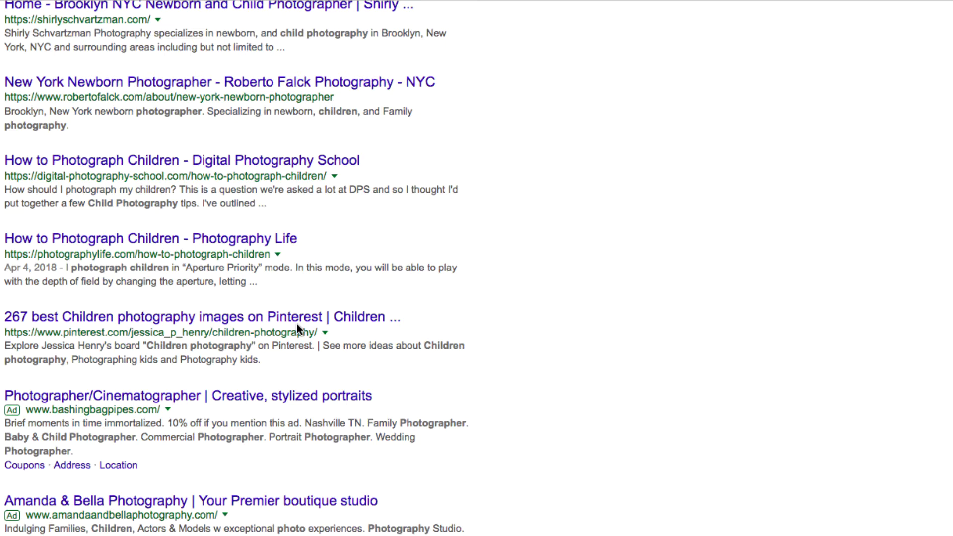
scroll(296, 323, "down", 6)
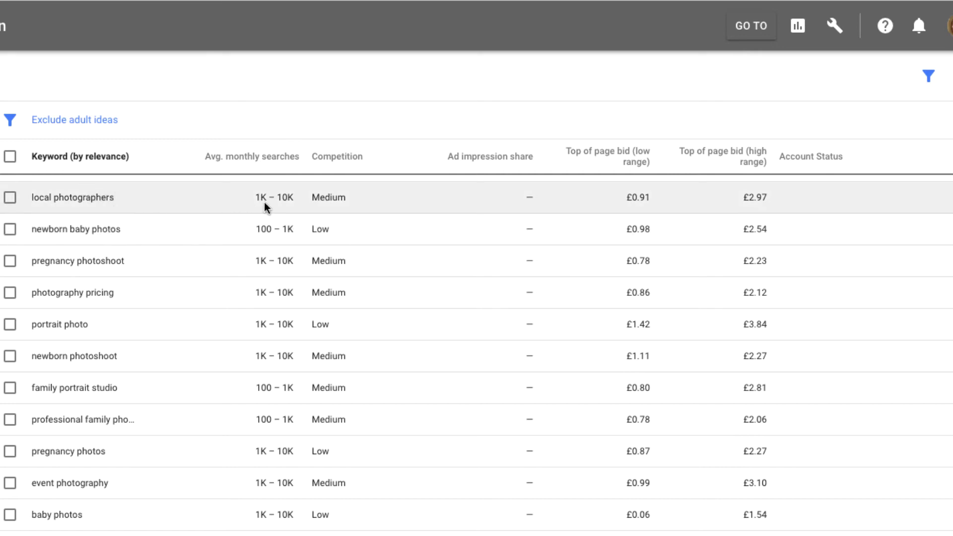
scroll(271, 203, "up", 15)
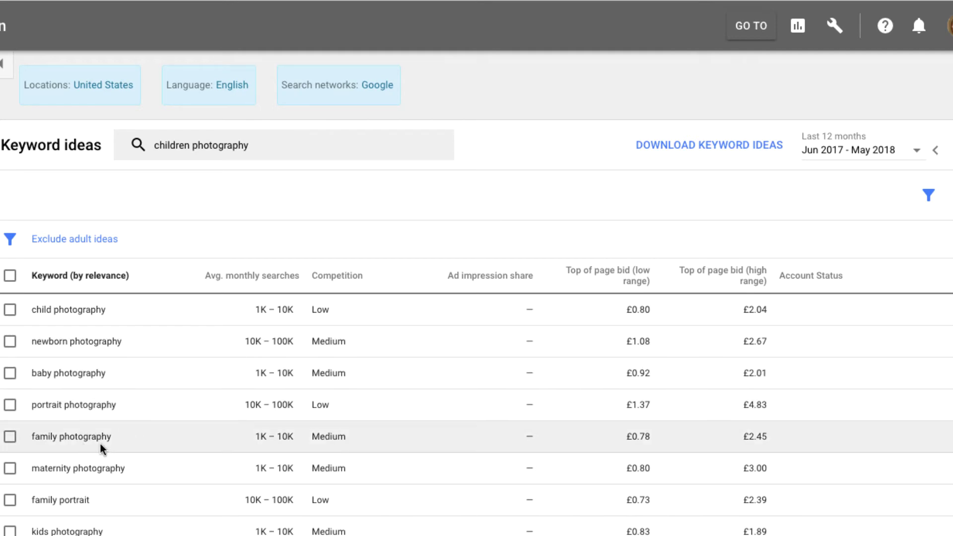
scroll(79, 467, "down", 3)
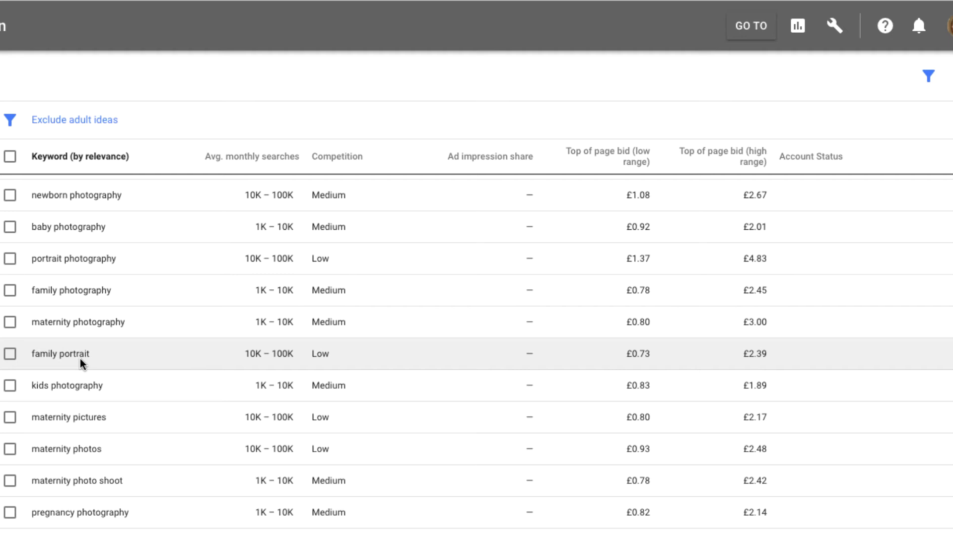
scroll(98, 389, "down", 3)
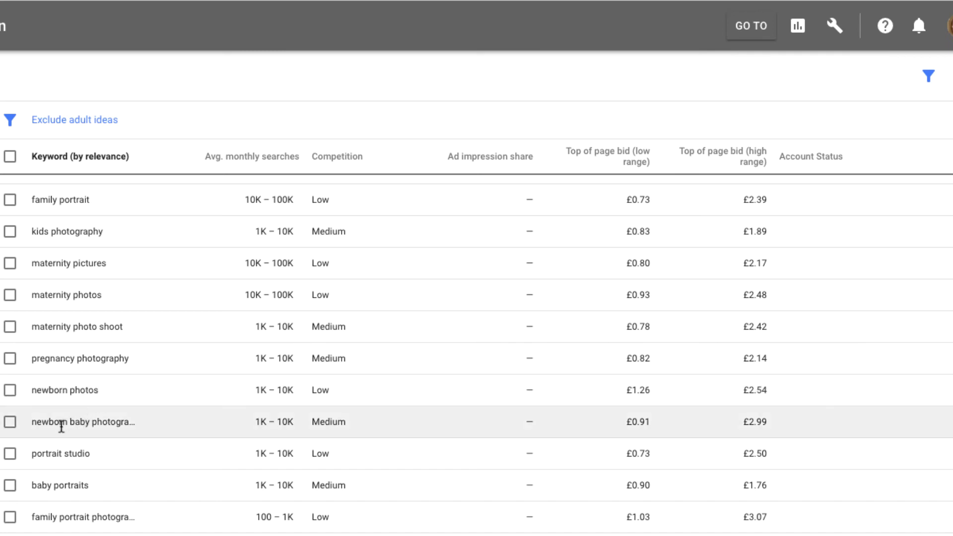
scroll(86, 444, "down", 1)
scroll(87, 446, "down", 5)
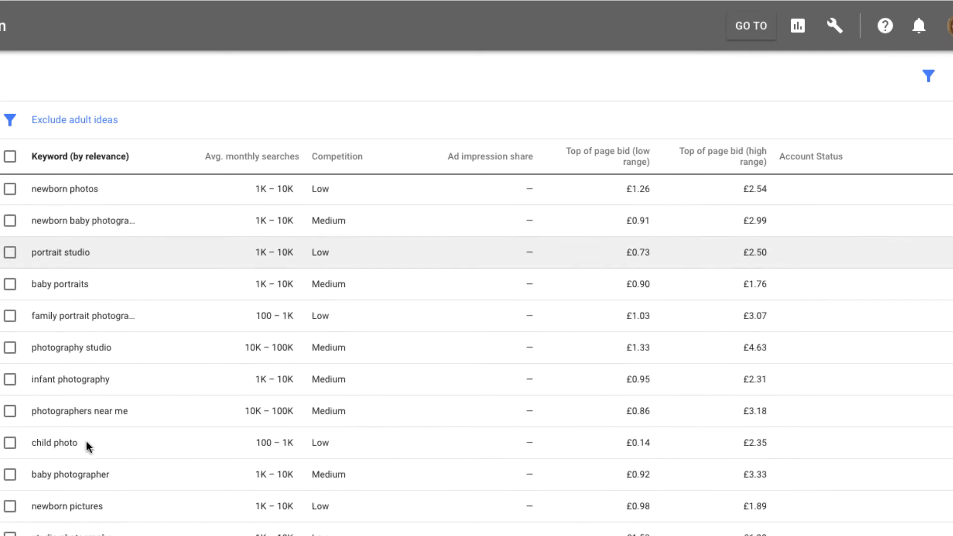